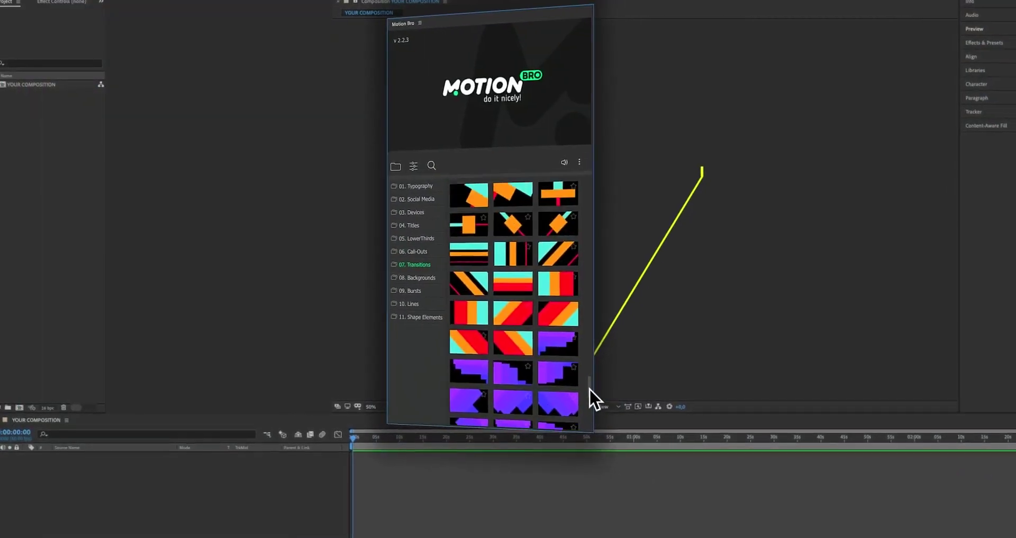
Apply SMART Typography from 08. Backgrounds, recolour its words, and make the bar and /// mark magenta.
left_click(330, 277)
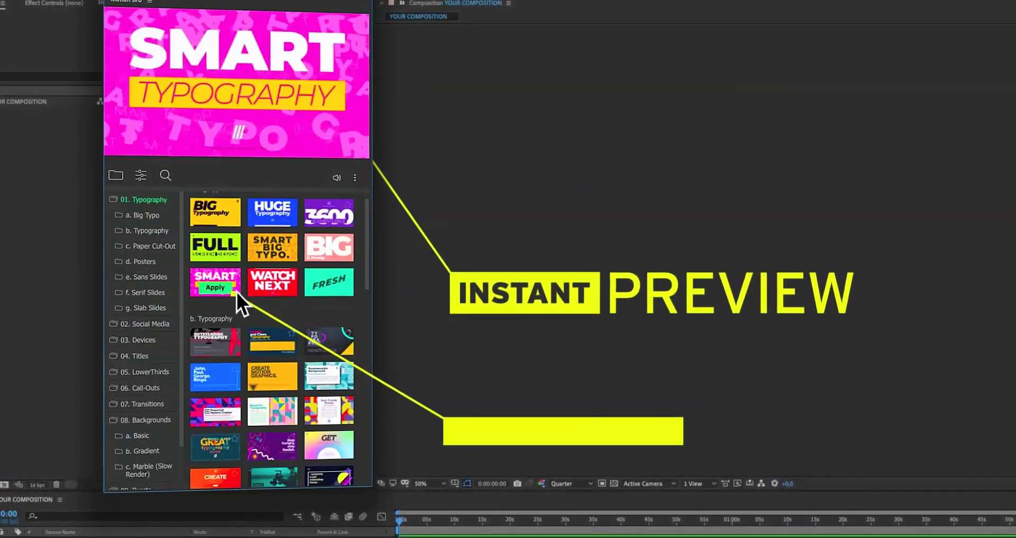
left_click(233, 289)
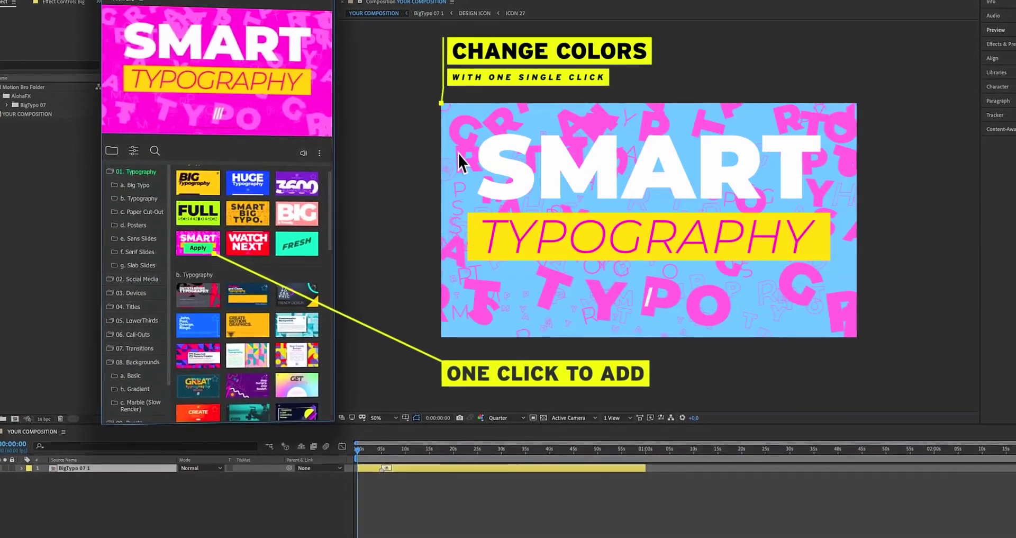
left_click(487, 156)
left_click(641, 264)
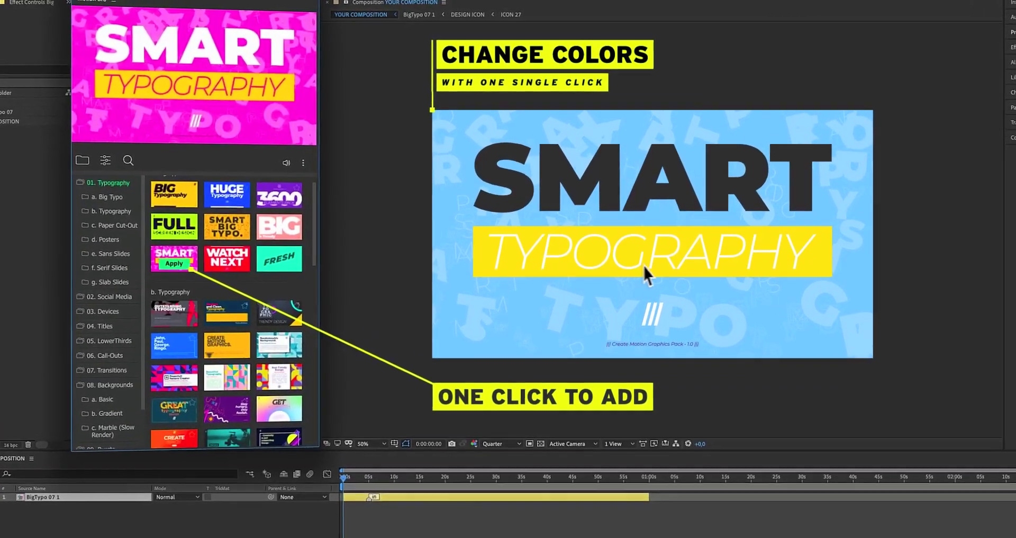
left_click(697, 280)
left_click(656, 324)
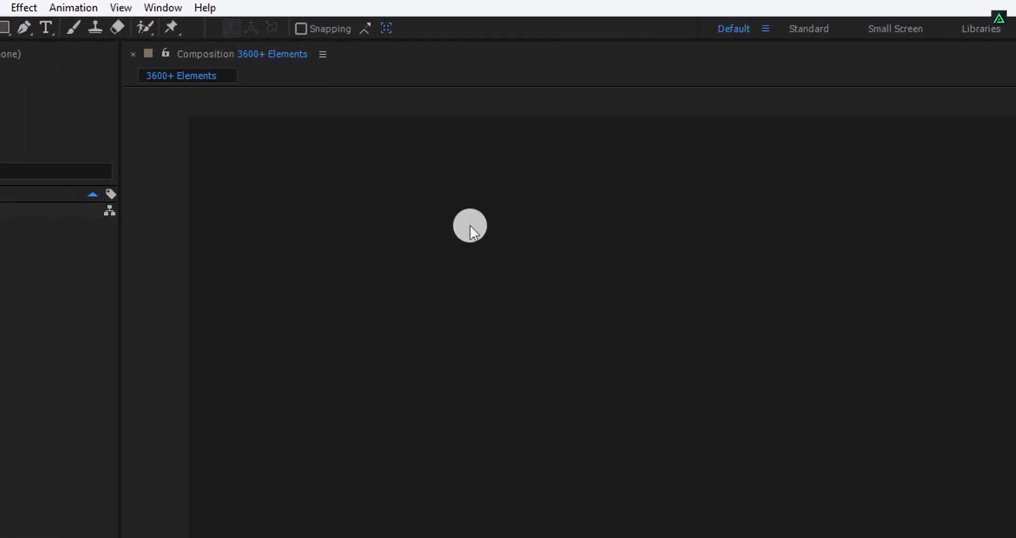
Bring up the Motion Bro panel from the Window > Extensions menu.
left_click(172, 8)
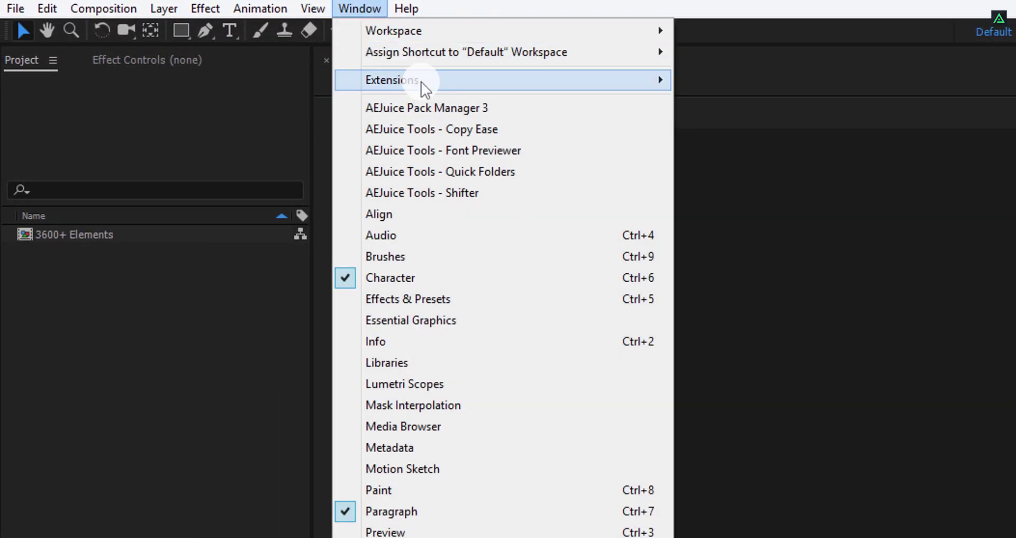
left_click(489, 85)
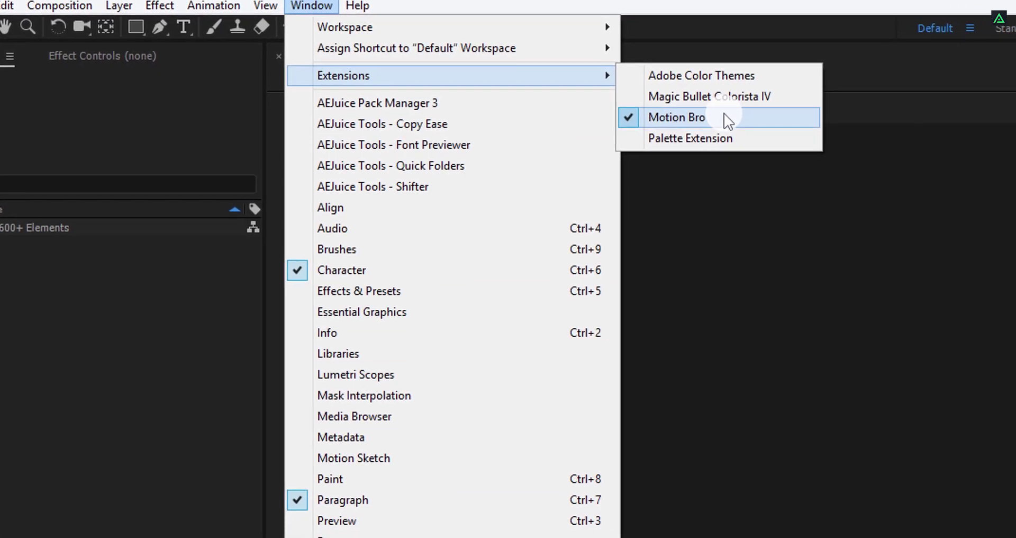
left_click(971, 102)
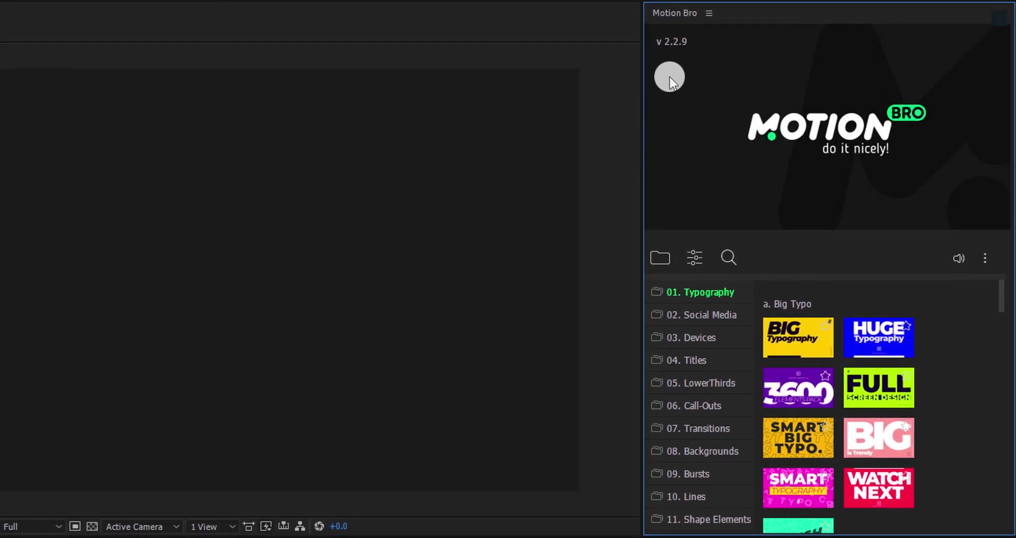
left_click_drag(1004, 297, 993, 519)
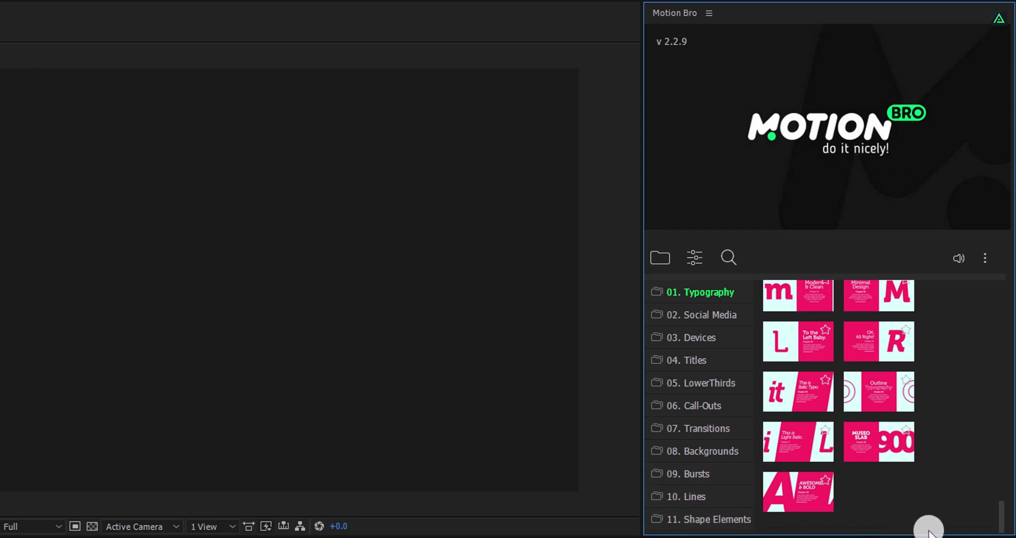
left_click_drag(1000, 516, 1001, 287)
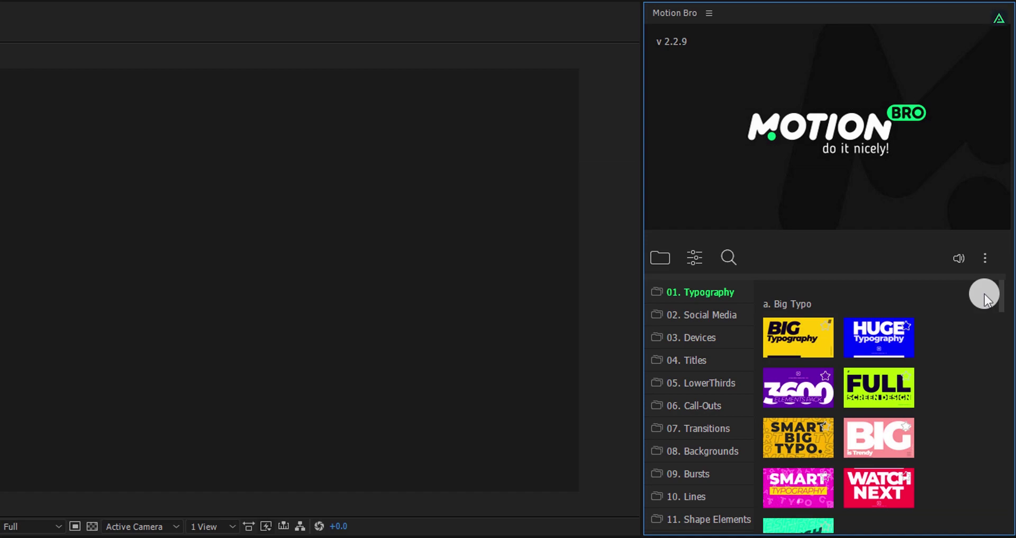
mouse_move(817, 338)
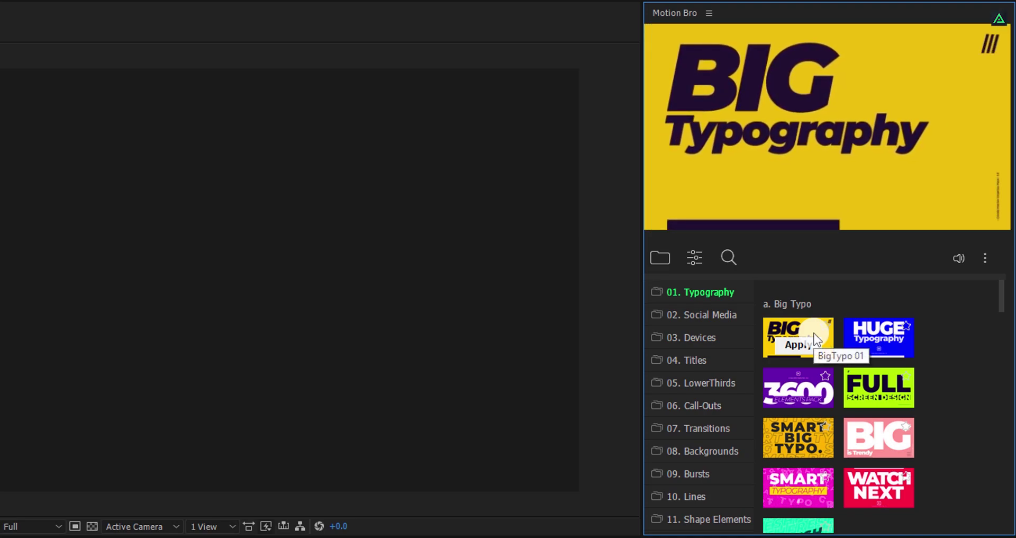
mouse_move(865, 339)
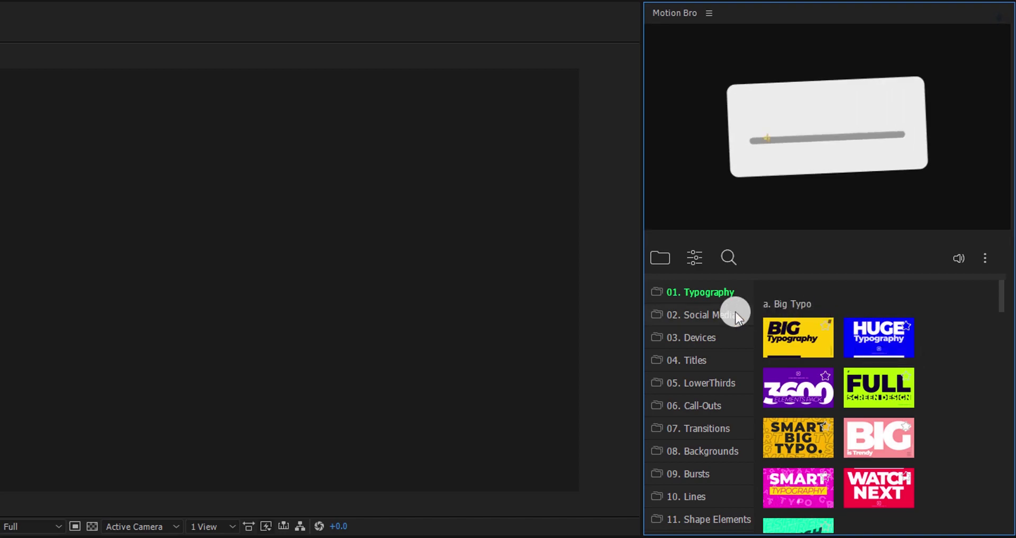
Browse the 02. Social Media presets, previewing Emoji Creator Pro, Smart Text and emoji reactions.
left_click(735, 316)
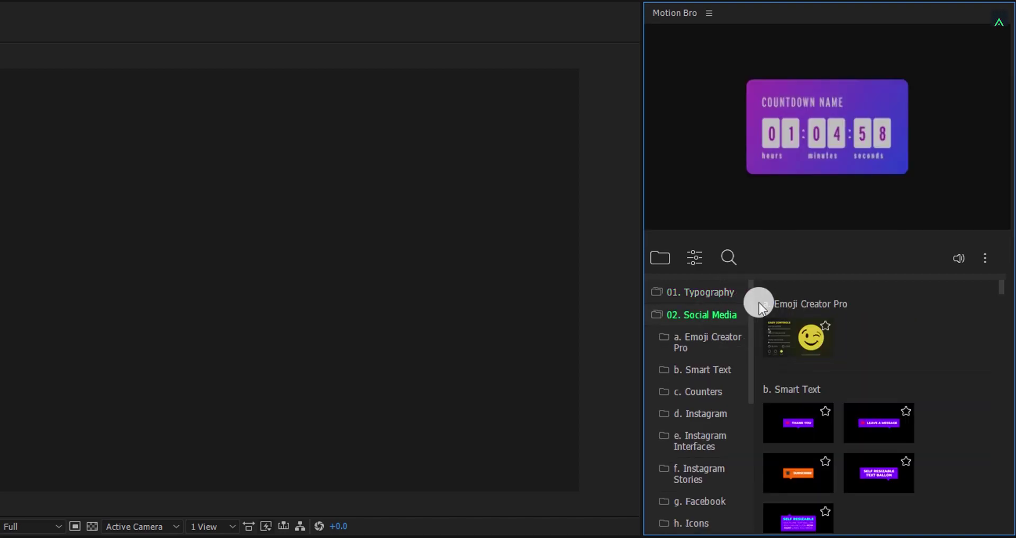
mouse_move(811, 342)
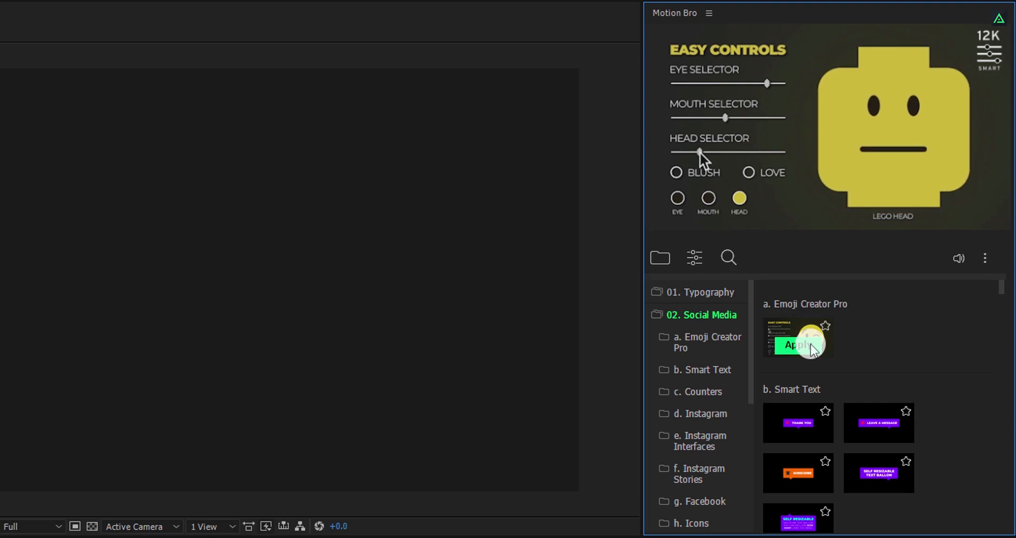
mouse_move(813, 428)
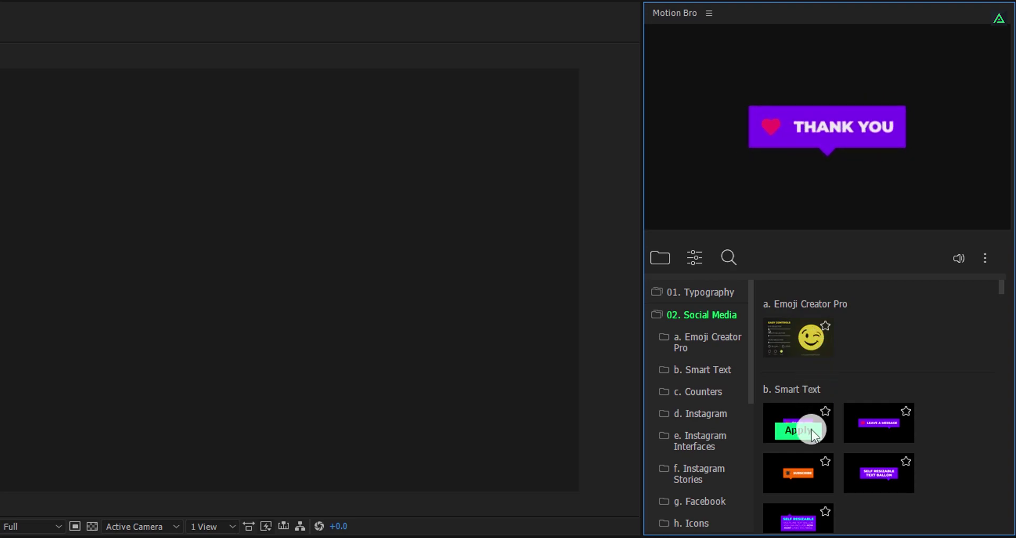
mouse_move(855, 426)
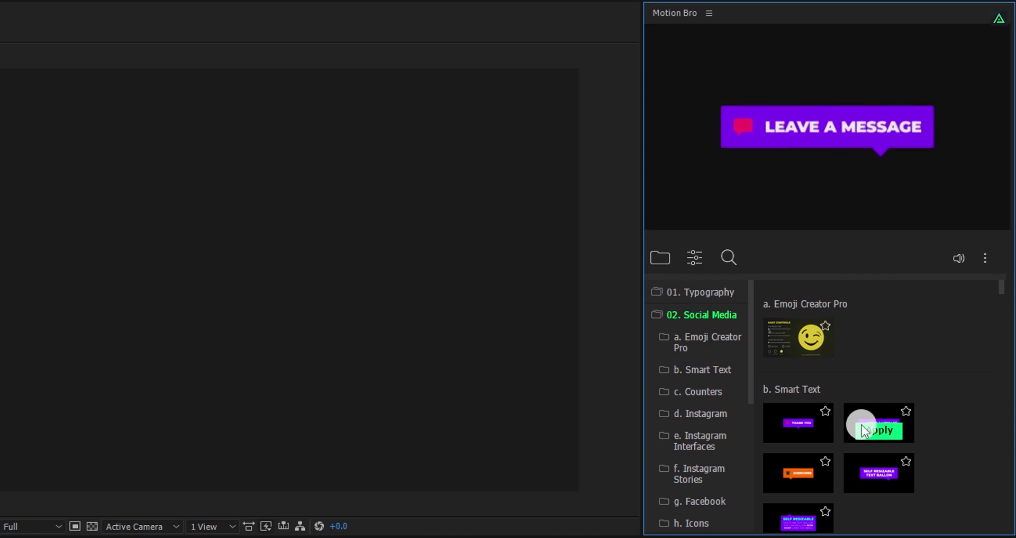
left_click_drag(999, 288, 1000, 365)
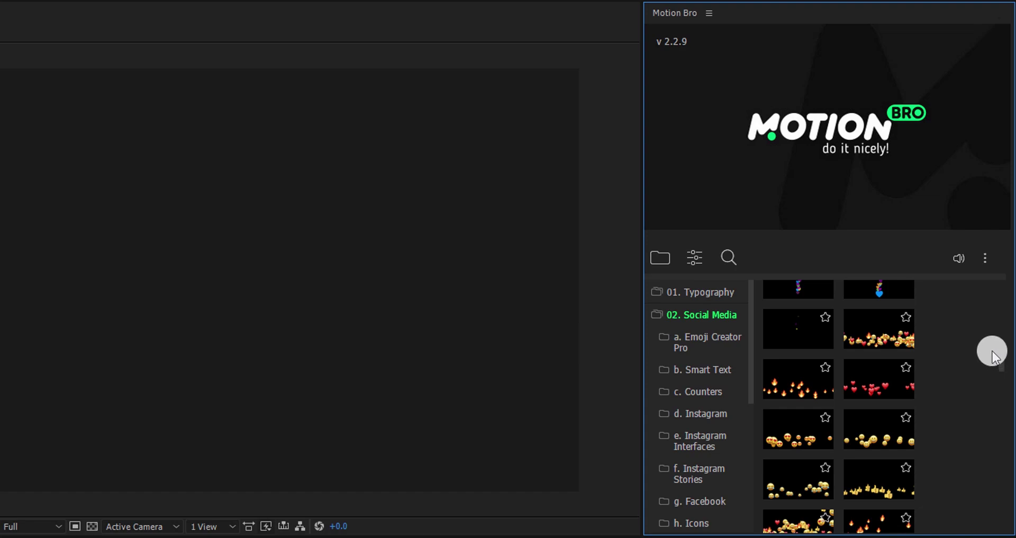
mouse_move(906, 345)
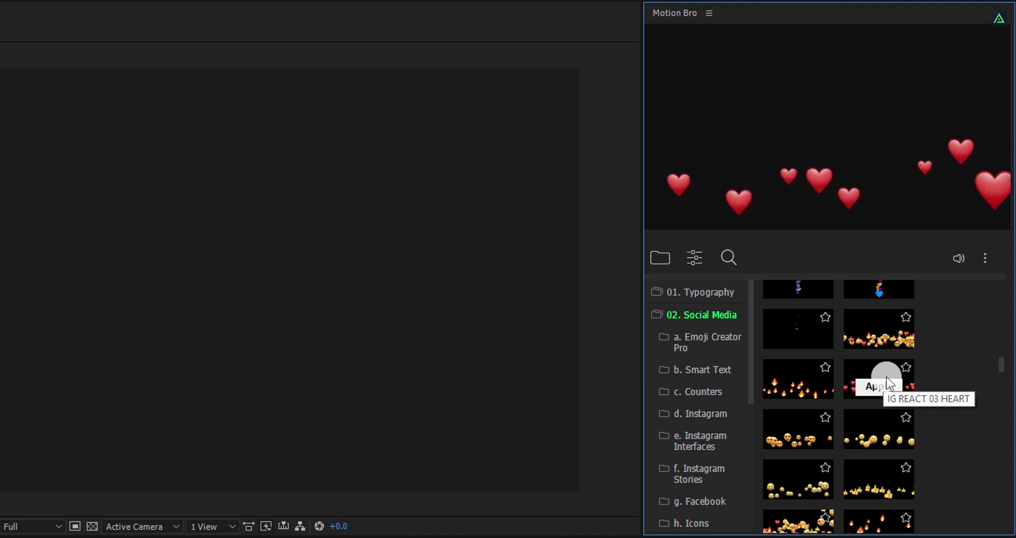
left_click_drag(1001, 364, 1000, 508)
left_click_drag(752, 388, 750, 513)
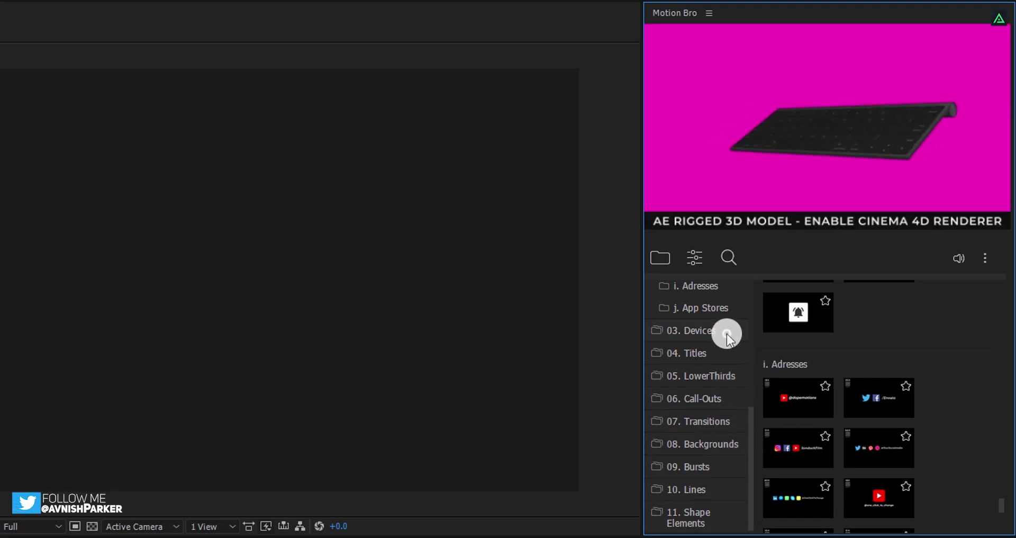
Preview the 03. Devices presets such as iMac and Mobile, then collapse the Devices subfolders.
left_click(726, 333)
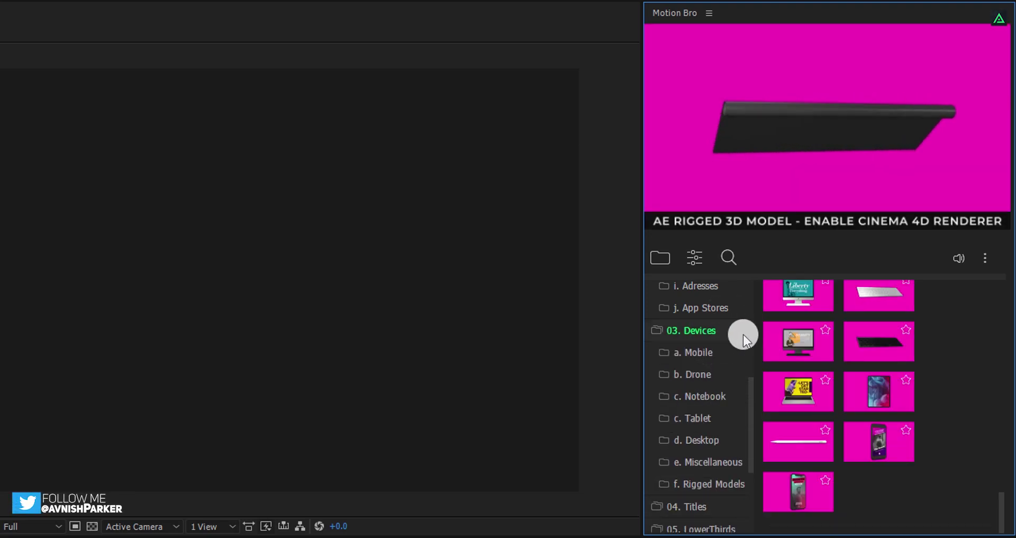
left_click(796, 343)
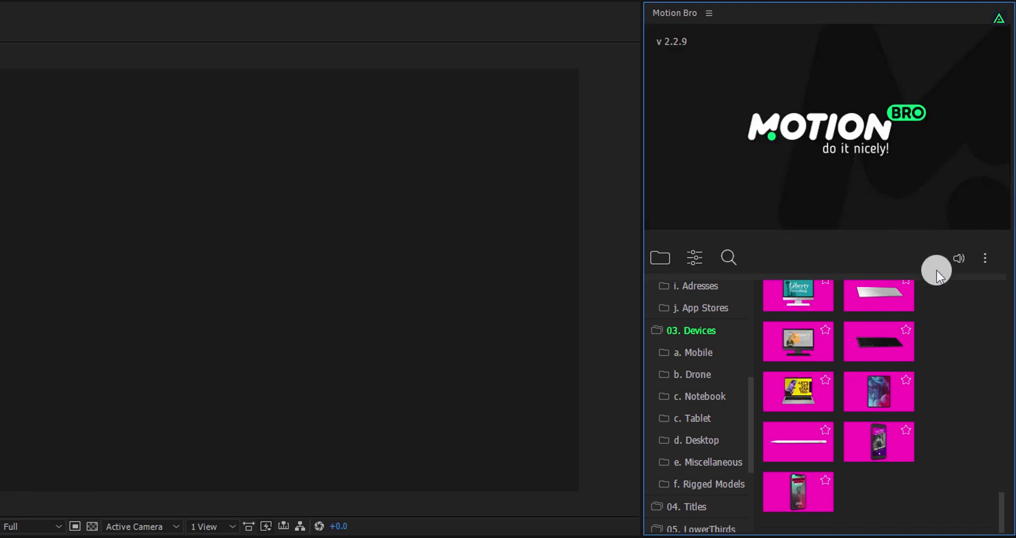
scroll(963, 364, "up", 4)
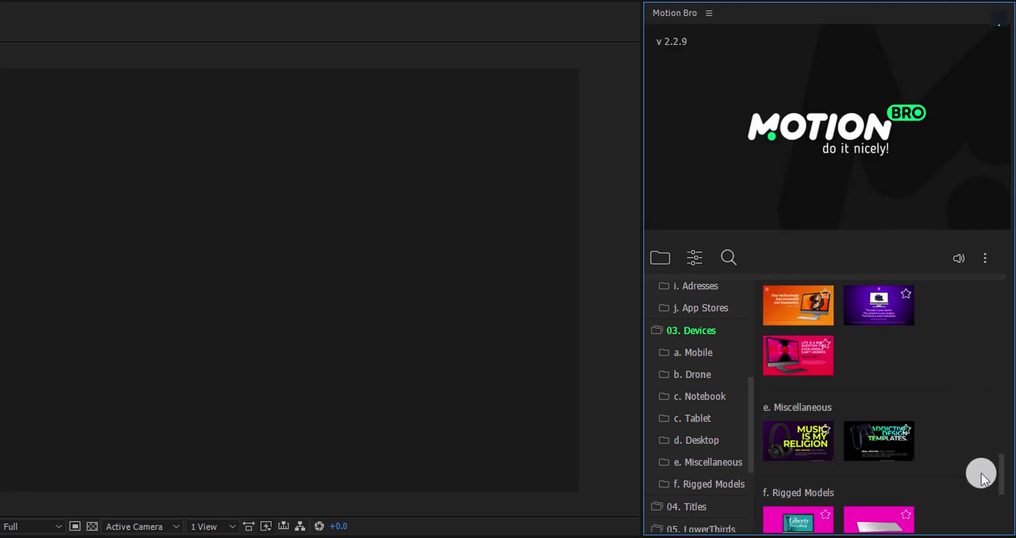
left_click_drag(1001, 487, 990, 302)
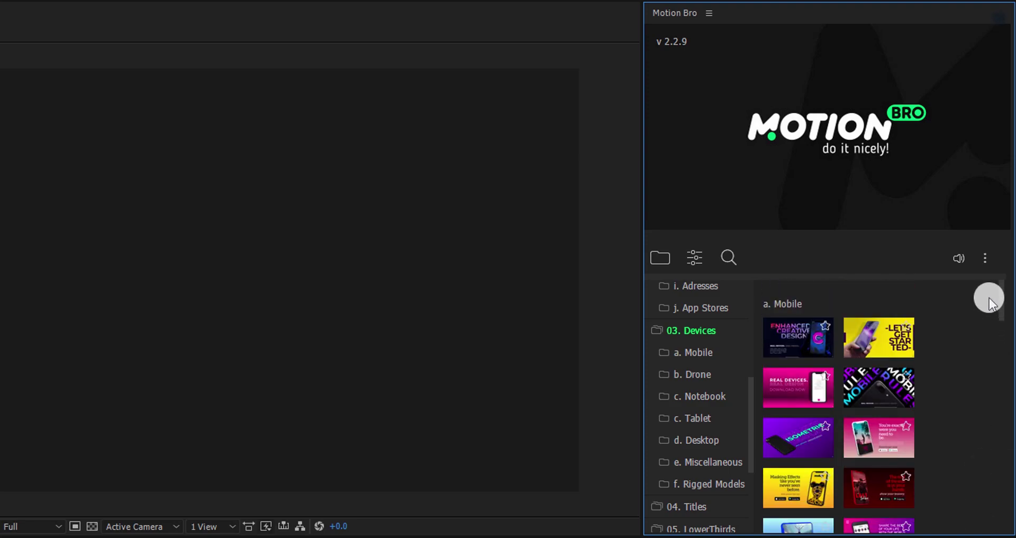
mouse_move(811, 333)
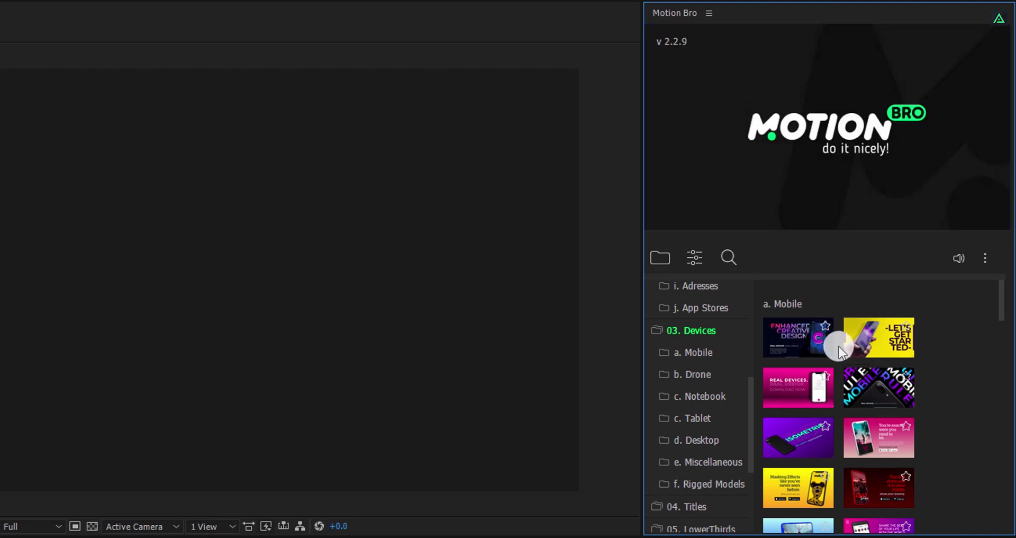
mouse_move(849, 349)
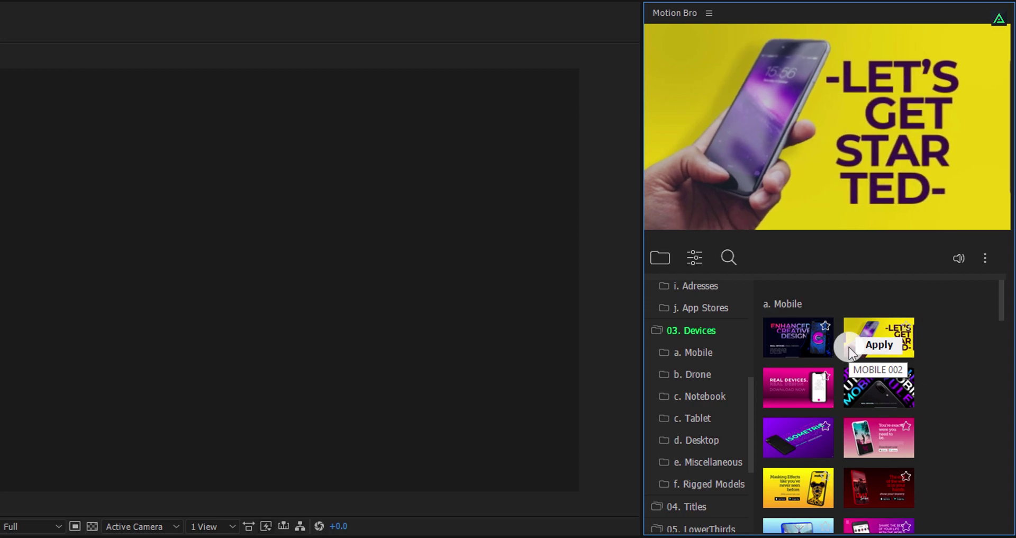
mouse_move(864, 382)
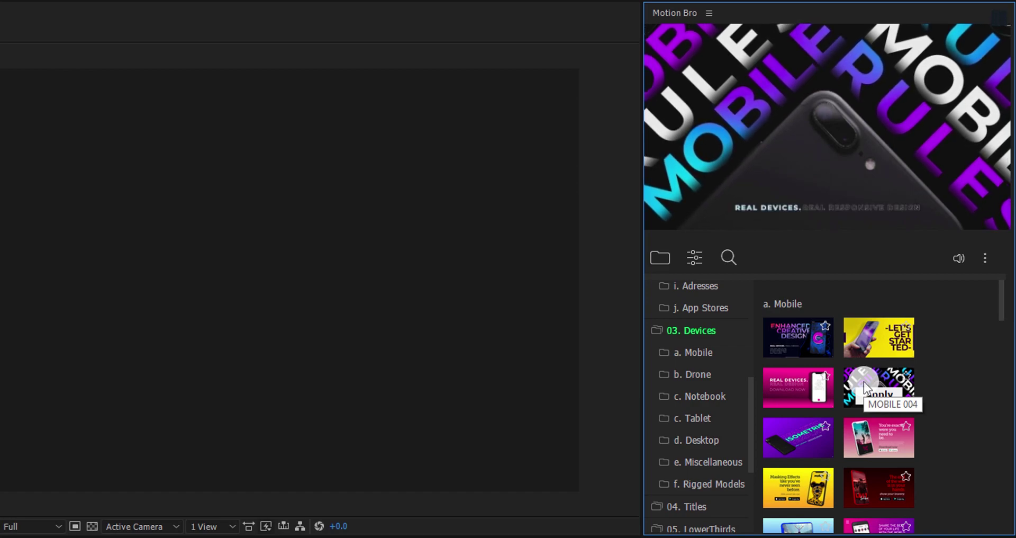
left_click(728, 332)
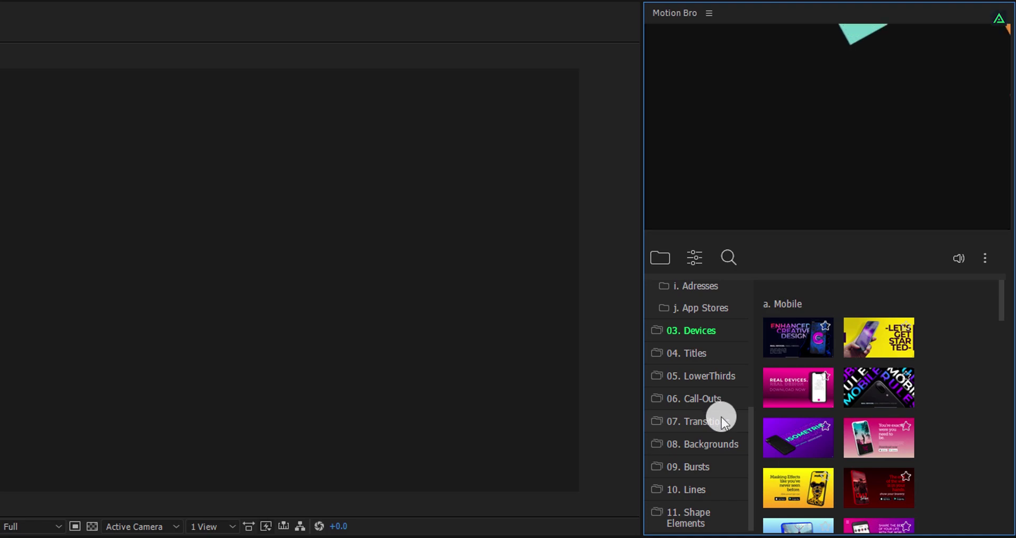
mouse_move(723, 444)
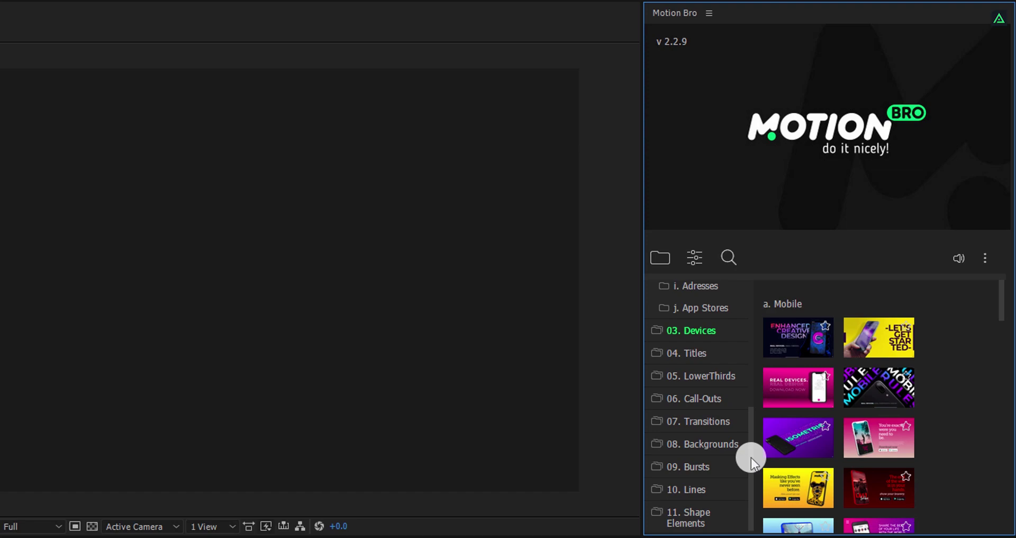
Apply HUGE Typography from 01. Typography and scrub to its fully revealed frame.
left_click_drag(751, 457, 751, 319)
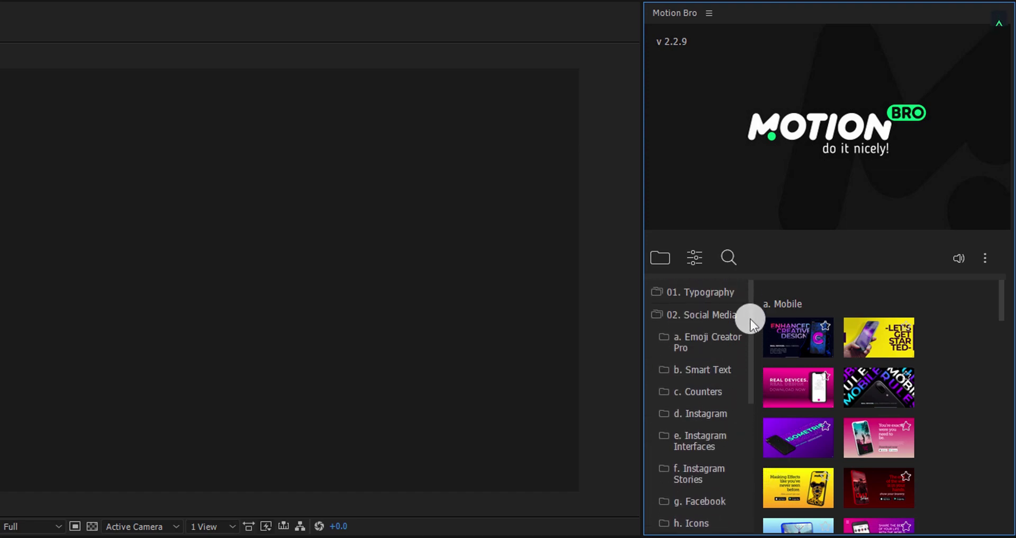
left_click(730, 293)
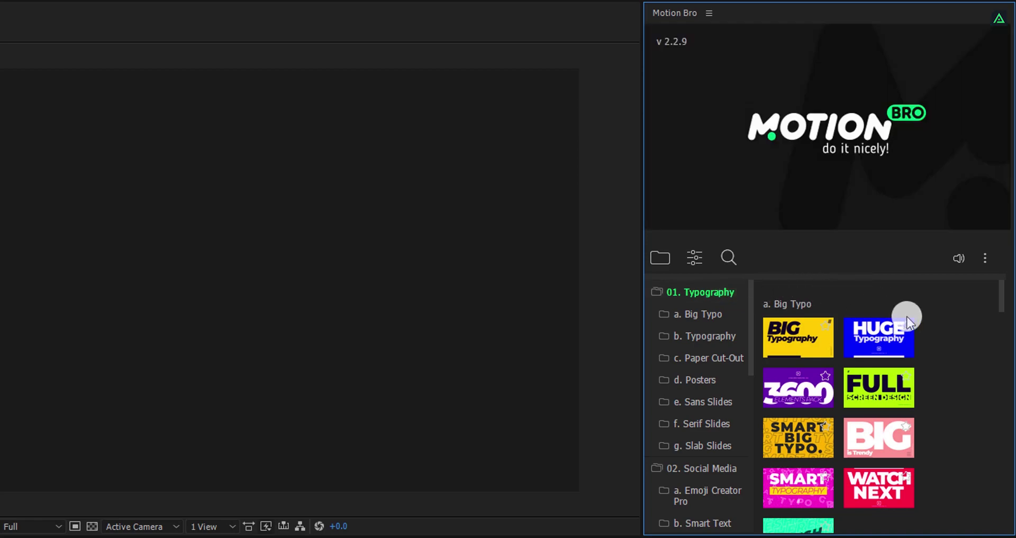
mouse_move(900, 335)
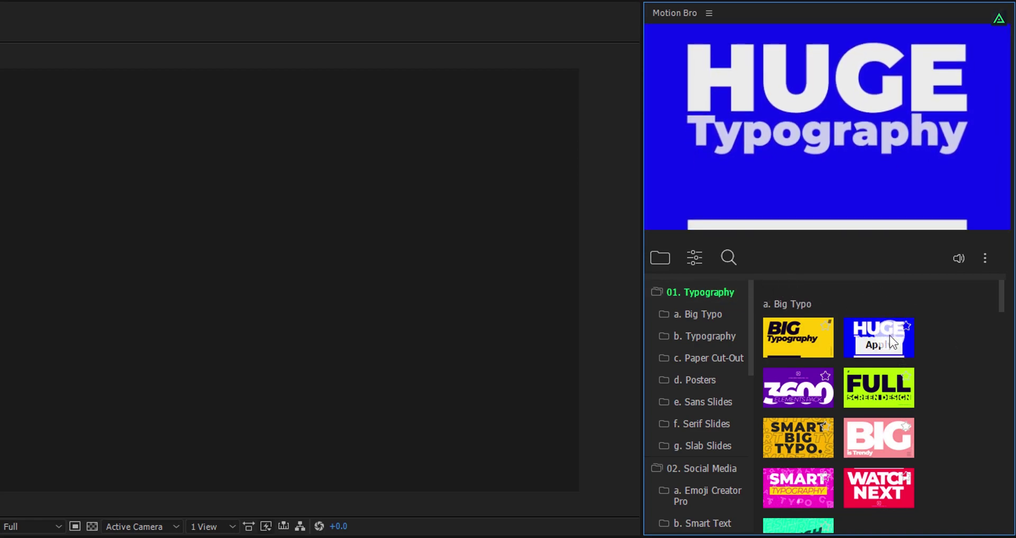
left_click(881, 344)
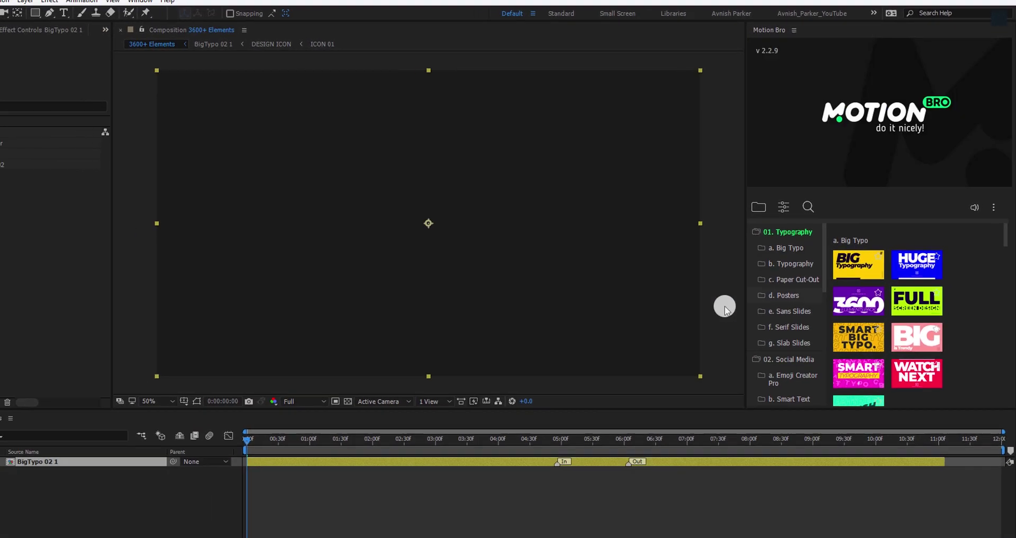
left_click_drag(247, 438, 404, 439)
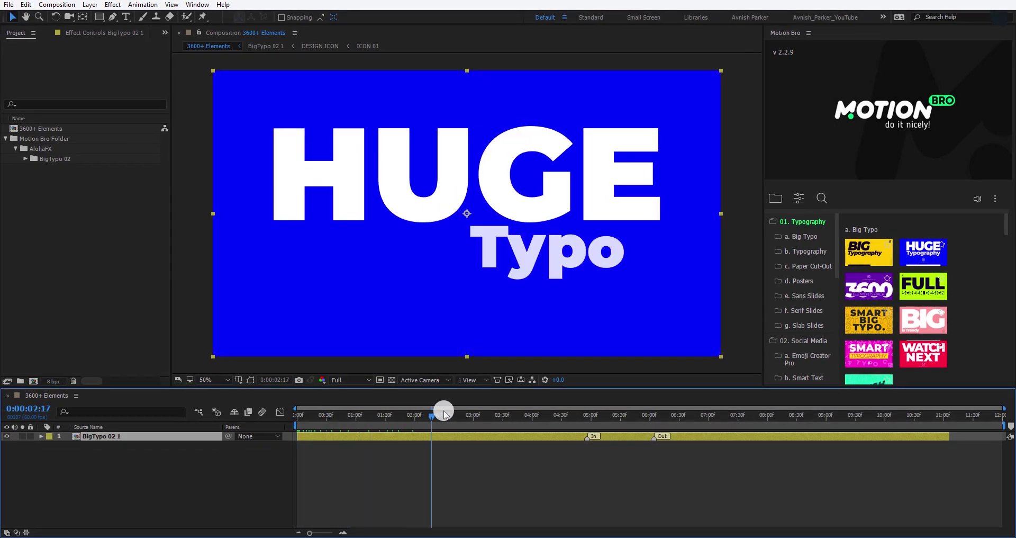
left_click_drag(443, 413, 569, 423)
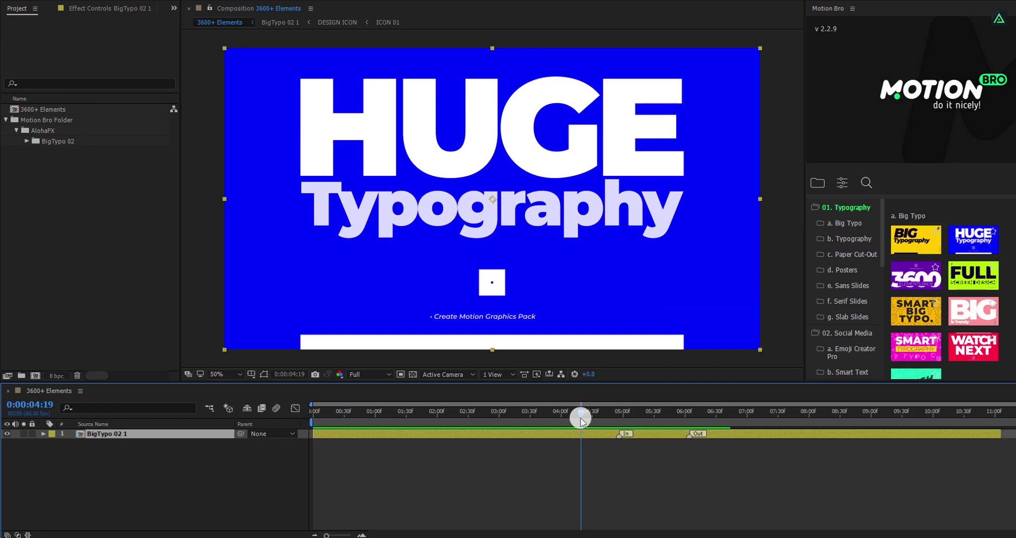
In the BigTypo 02 1 precomp, set the CONTROL layer's background colour to red.
double_click(502, 436)
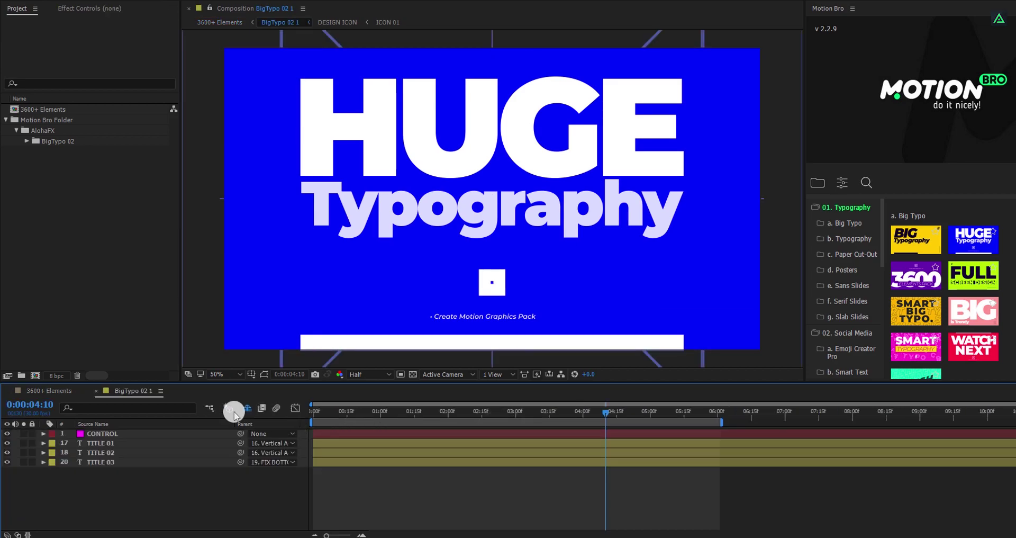
left_click(81, 12)
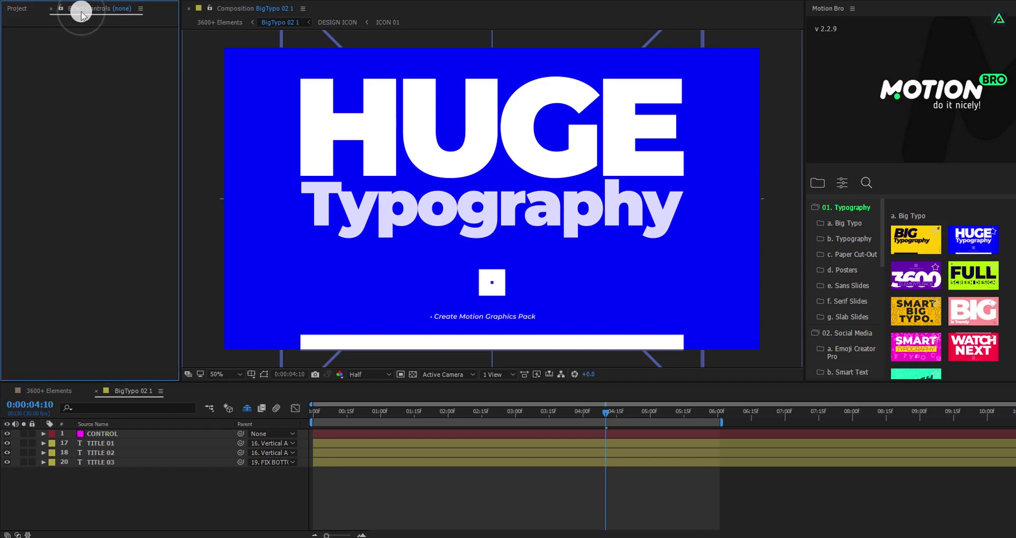
left_click(103, 433)
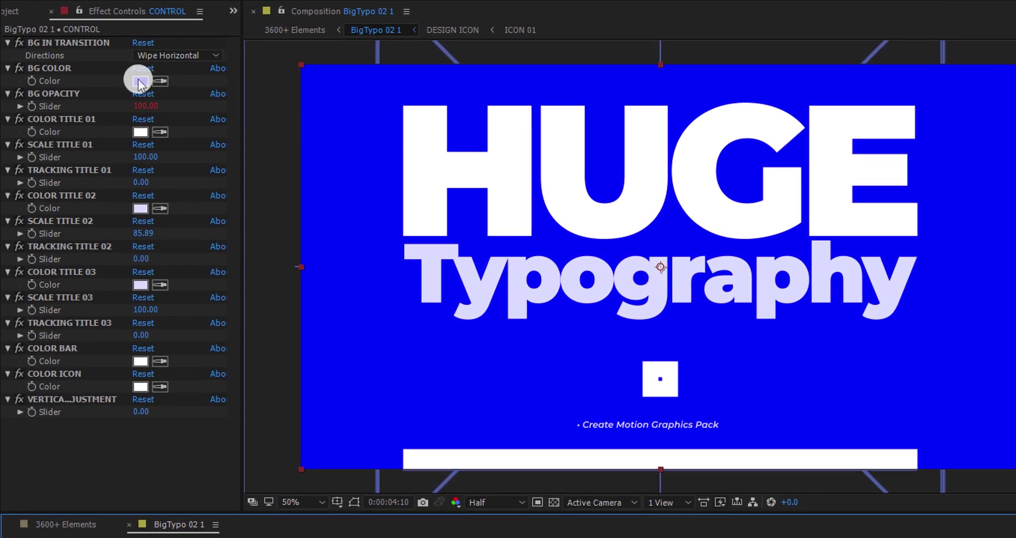
left_click(141, 82)
mouse_move(464, 183)
left_mouse_down()
mouse_move(475, 94)
mouse_move(426, 100)
left_mouse_up()
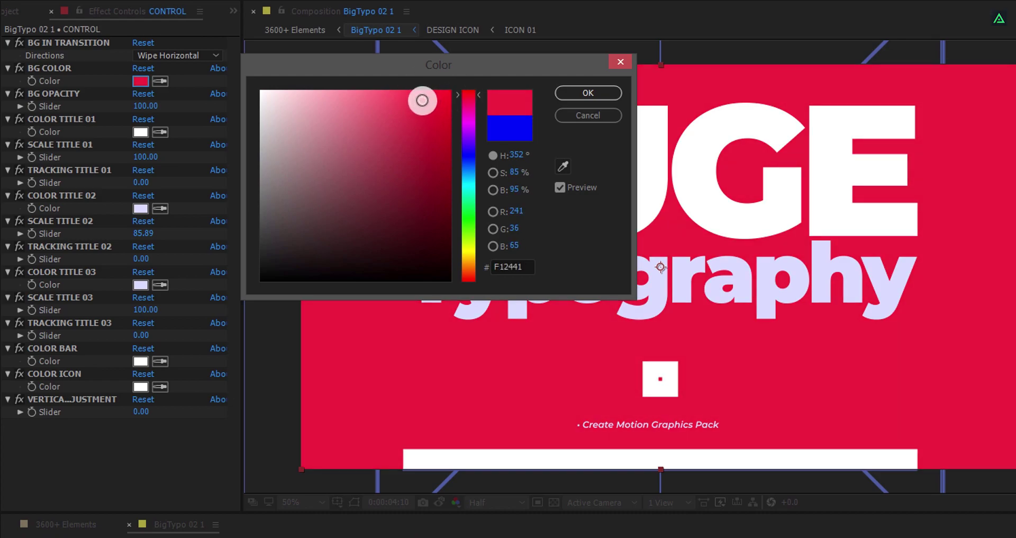
left_click(567, 94)
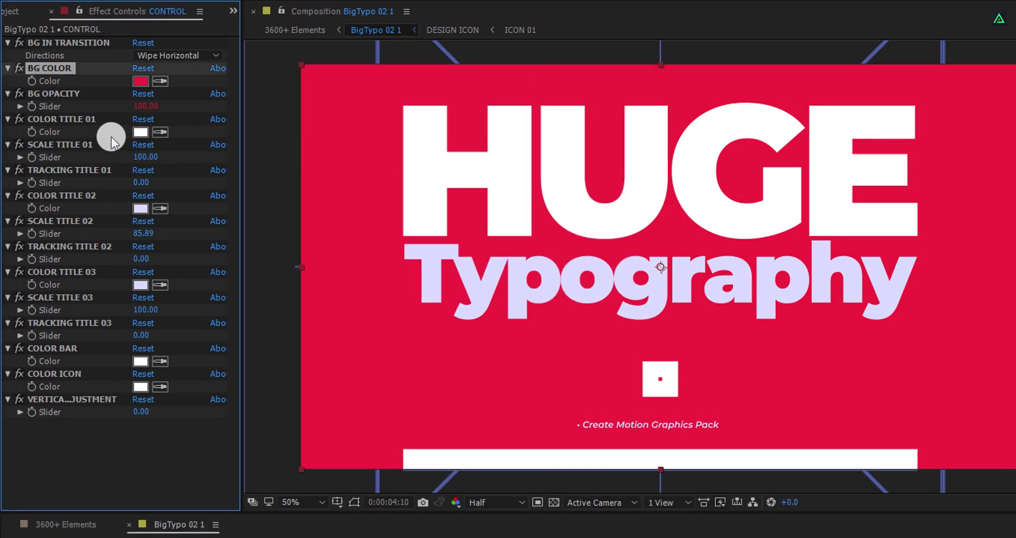
Make the HUGE title dark grey 242424 and scale it to 65.
left_click(141, 131)
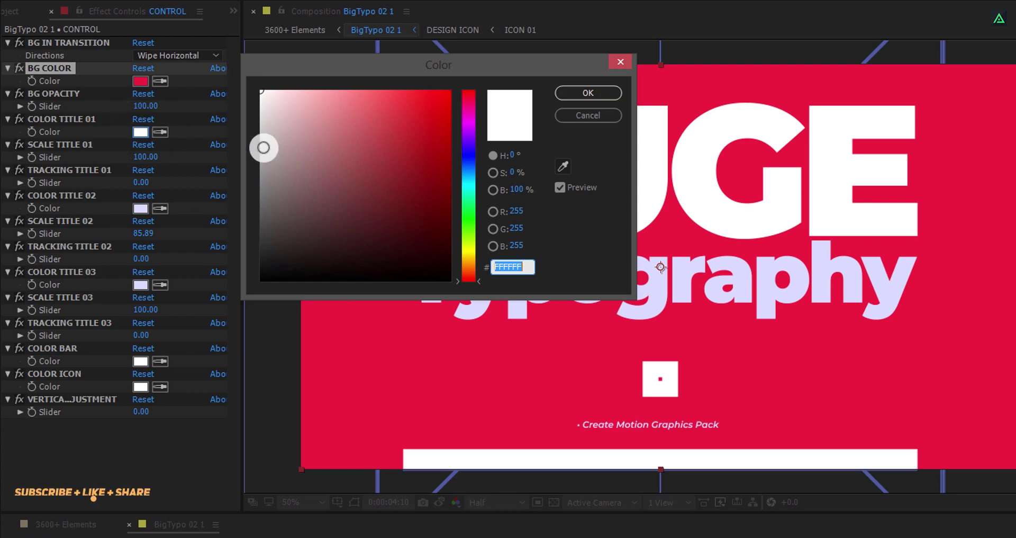
left_click_drag(261, 145, 235, 253)
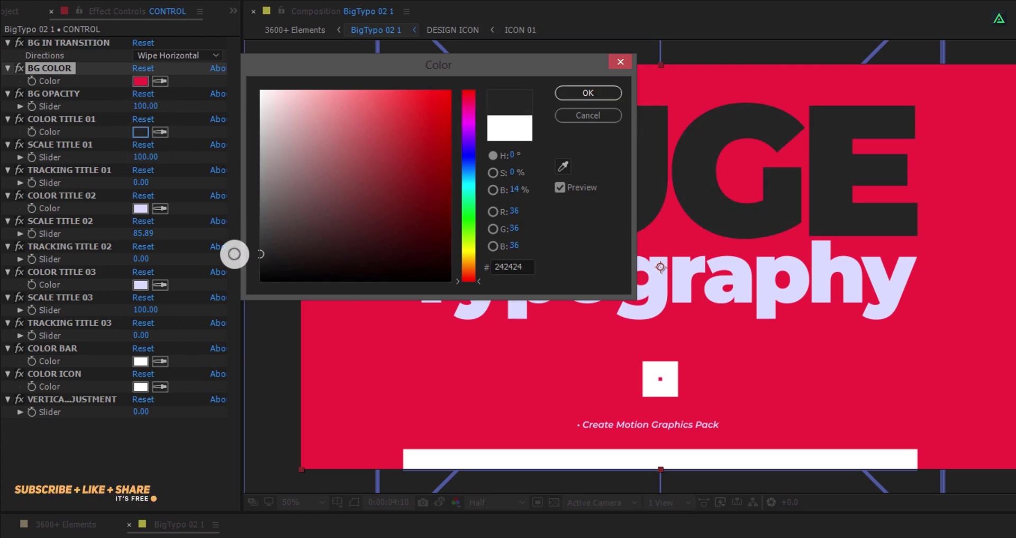
left_click(568, 93)
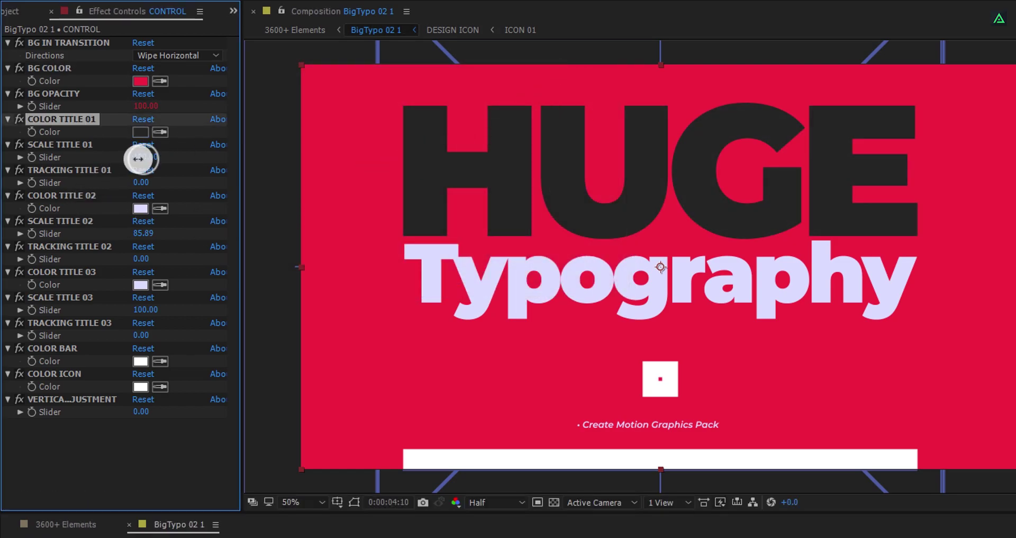
left_click_drag(141, 159, 122, 164)
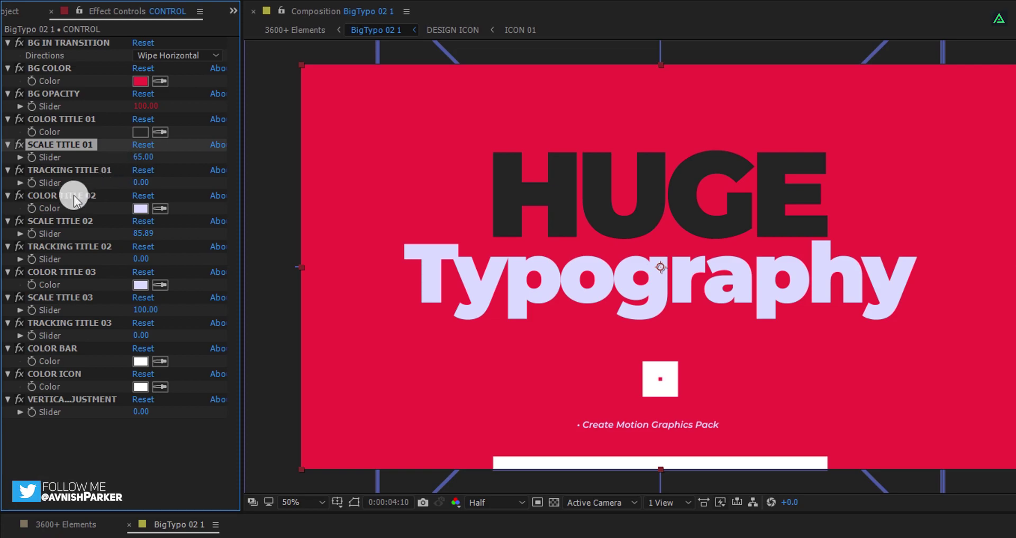
Colour Typography, the subtitle, bottom bar and icon cream FFF0DB.
left_click(136, 207)
left_click(256, 95)
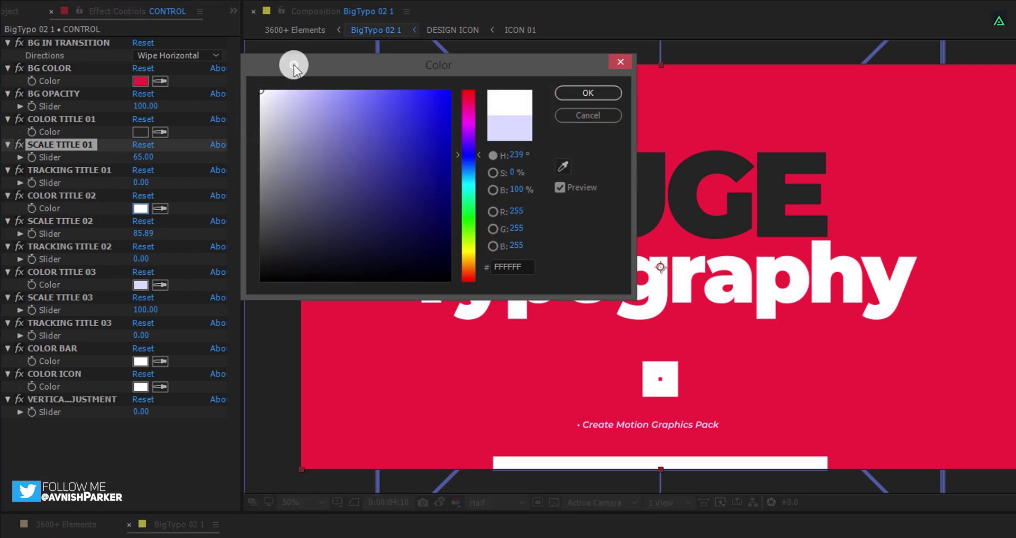
left_click_drag(290, 57, 150, 52)
left_click(324, 259)
left_click_drag(149, 121, 145, 72)
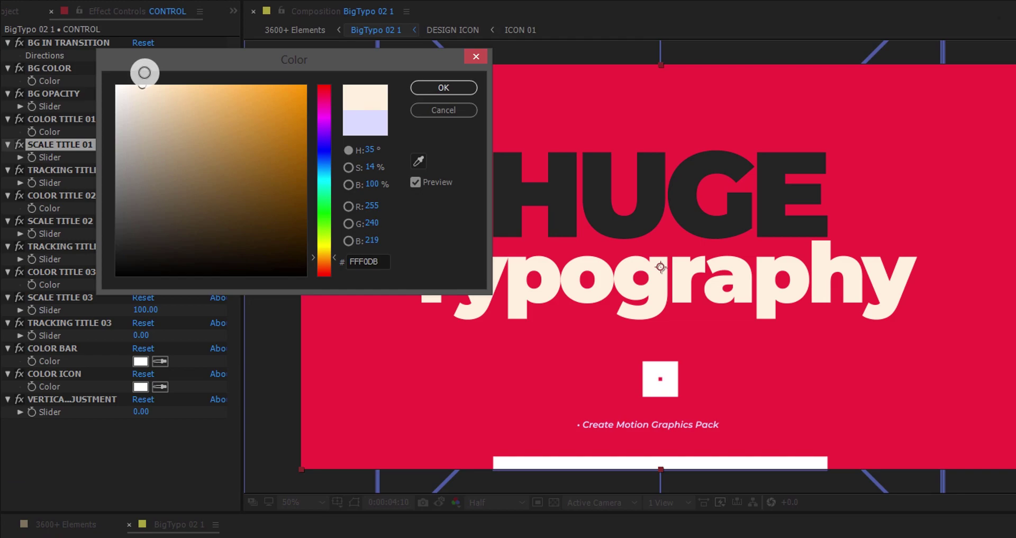
left_click(423, 93)
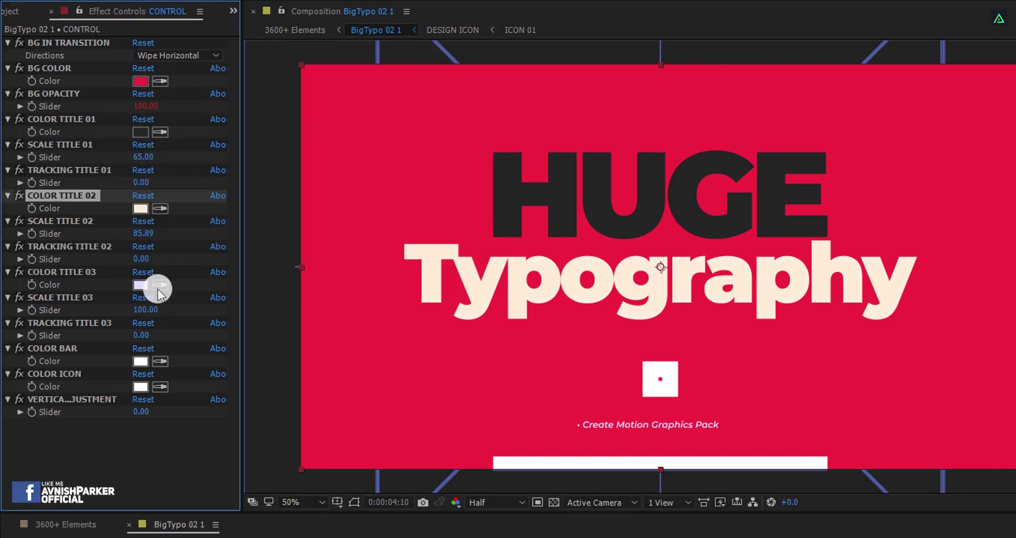
left_click(144, 207)
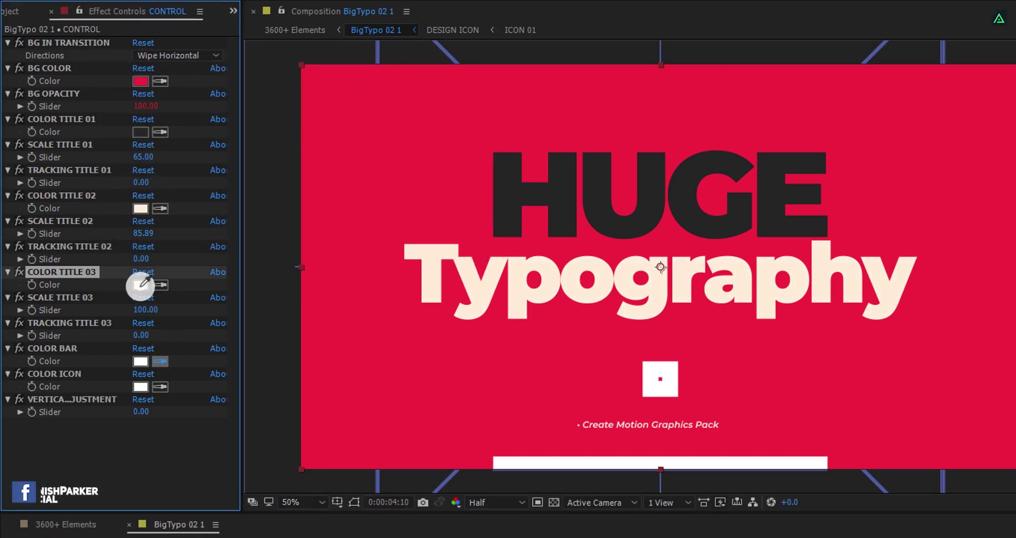
left_click(141, 285)
left_click(141, 361)
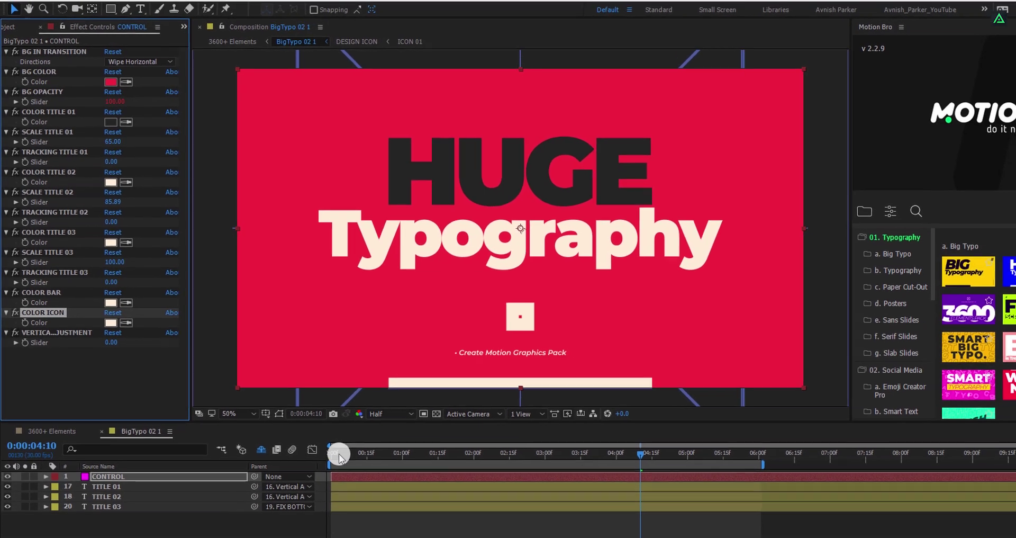
Rewrite the TITLE 03 subtitle as a best-in-the-market tagline and preview the animation.
left_click_drag(398, 518, 438, 517)
left_click_drag(342, 424, 593, 417)
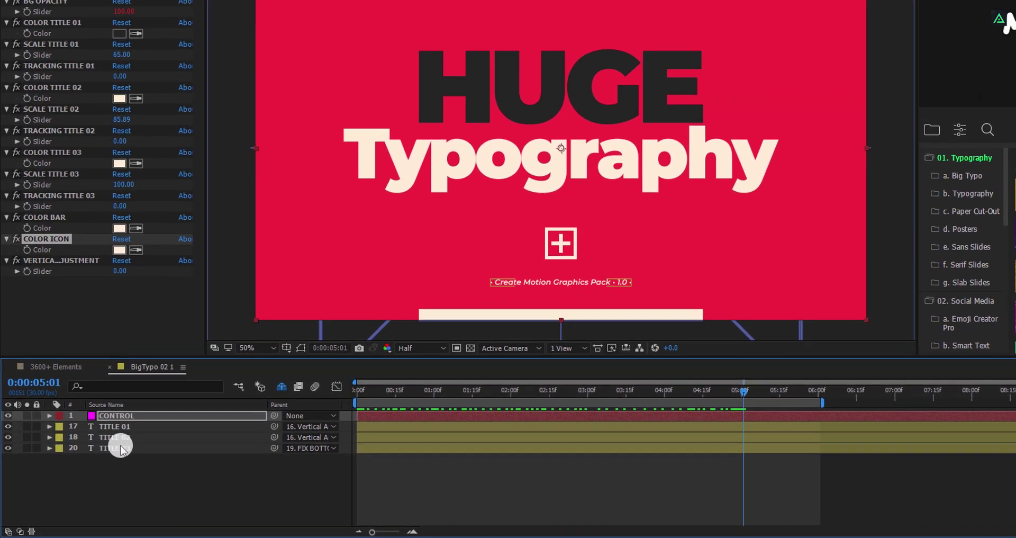
left_click(121, 447)
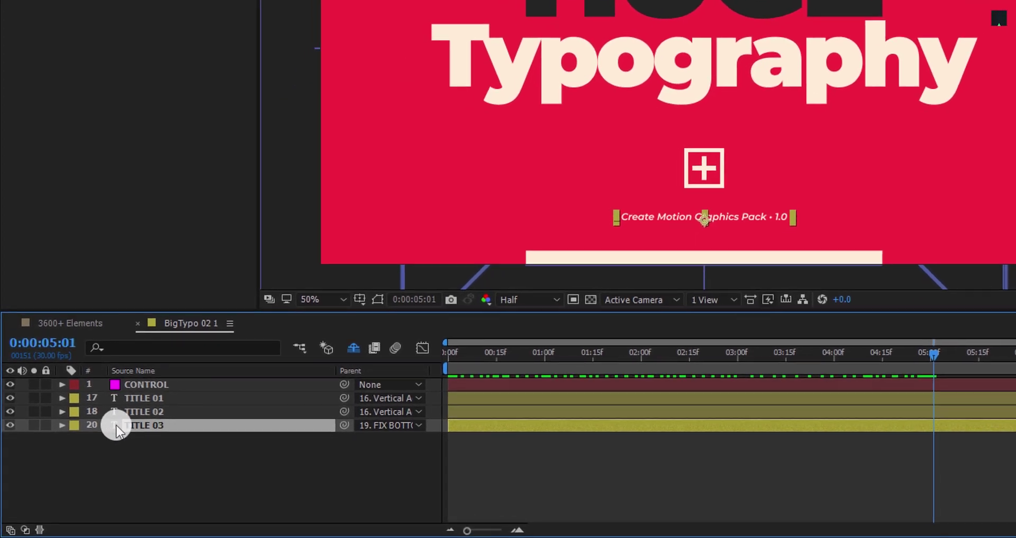
double_click(114, 425)
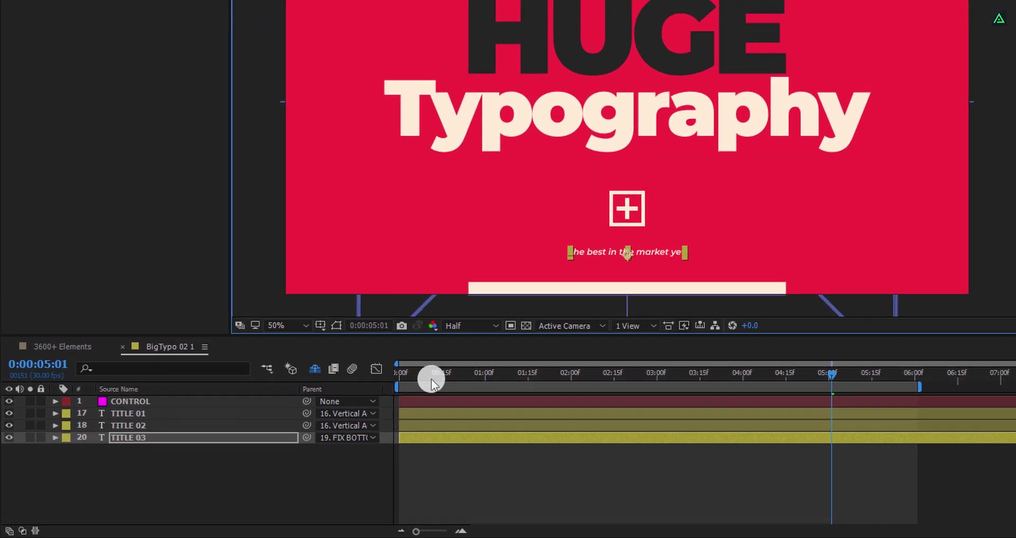
left_click_drag(431, 379, 603, 375)
left_click_drag(453, 417, 607, 423)
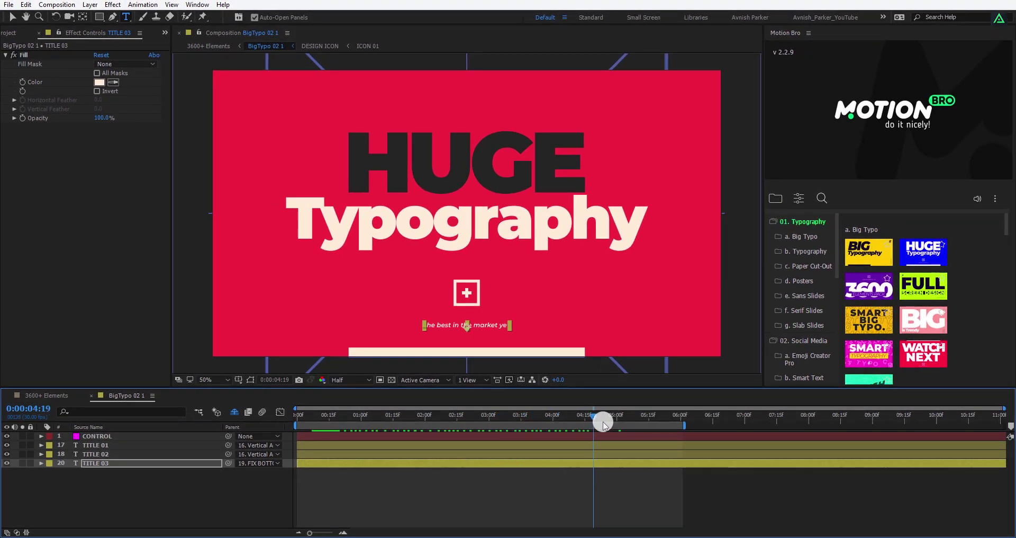
left_click(621, 475)
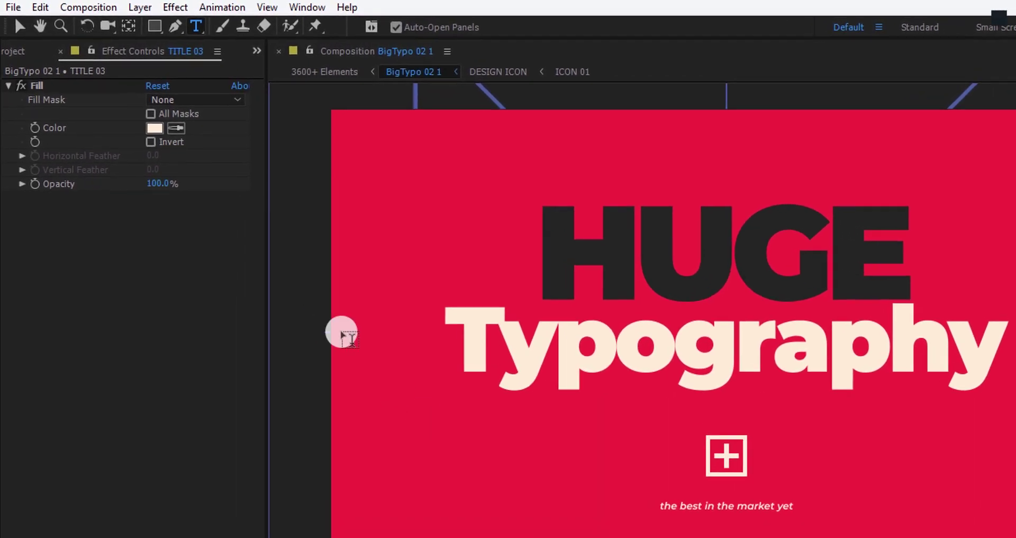
left_click(89, 8)
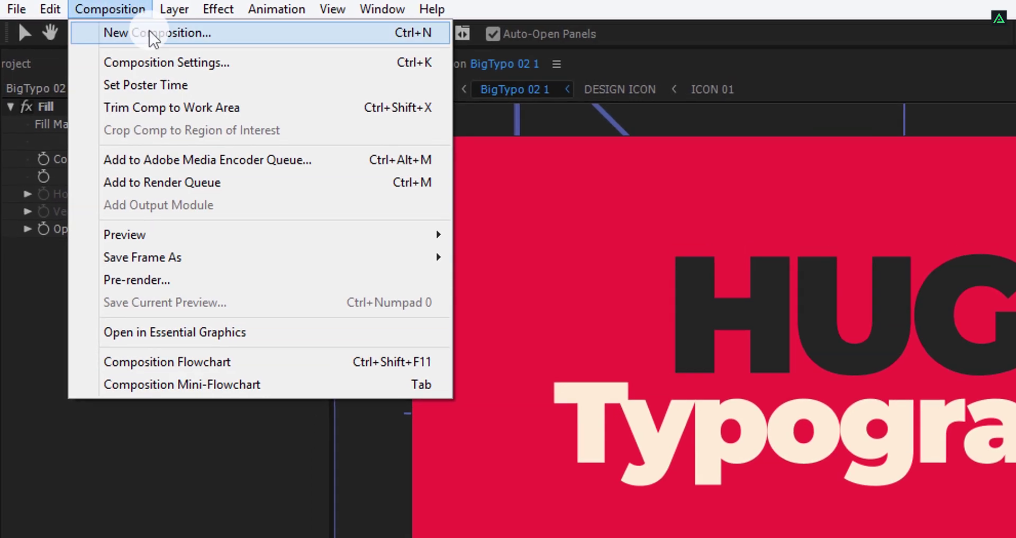
left_click(249, 60)
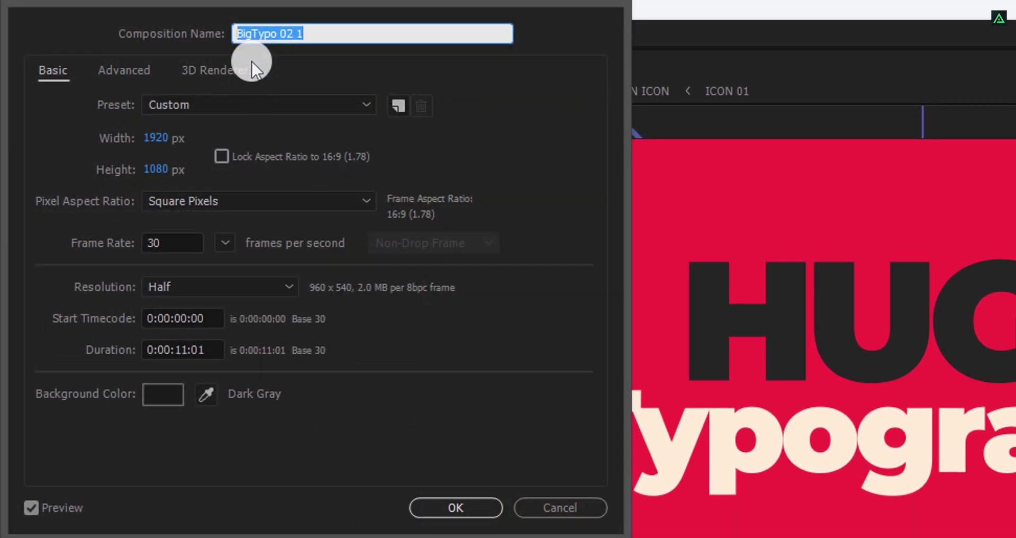
left_click(163, 150)
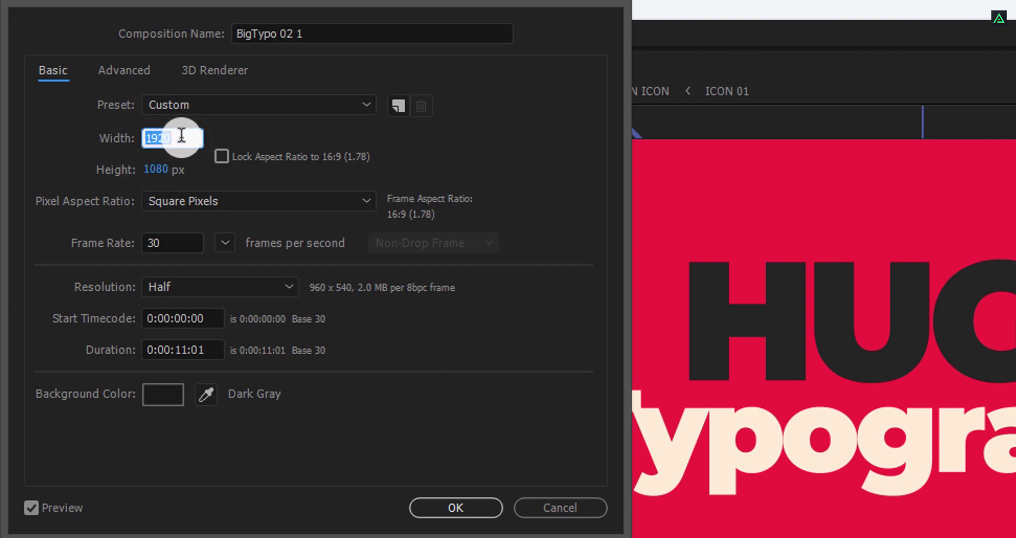
type("1080")
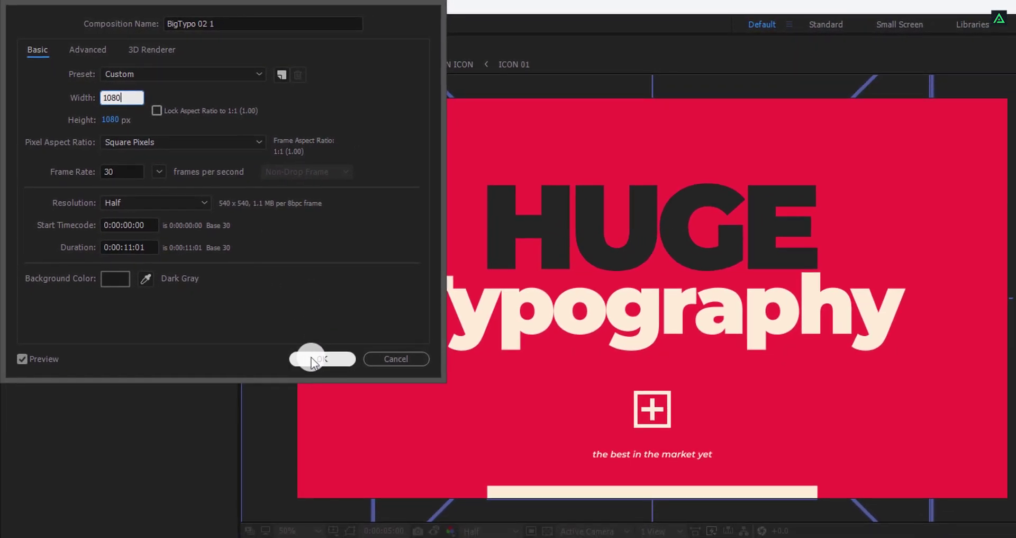
left_click(318, 360)
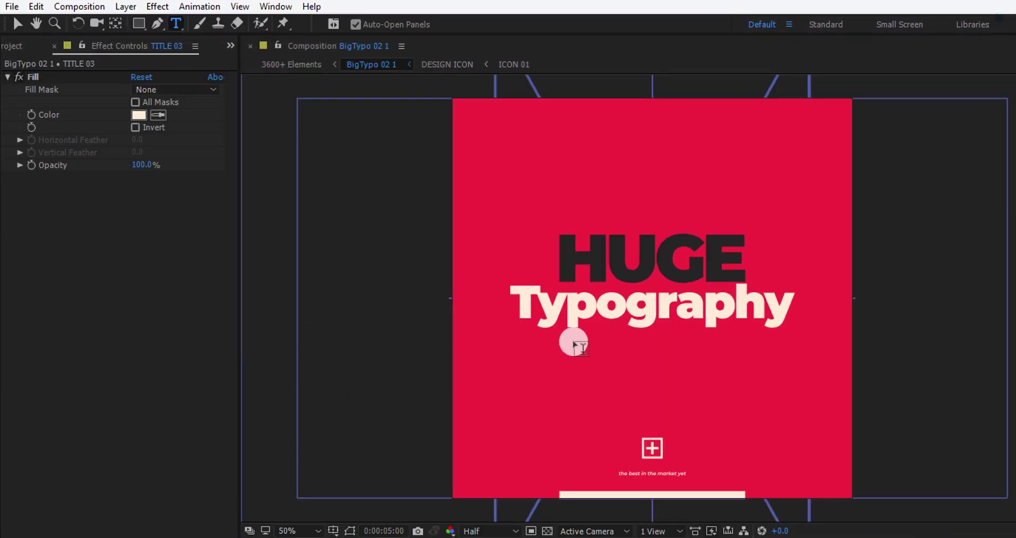
left_click(525, 301)
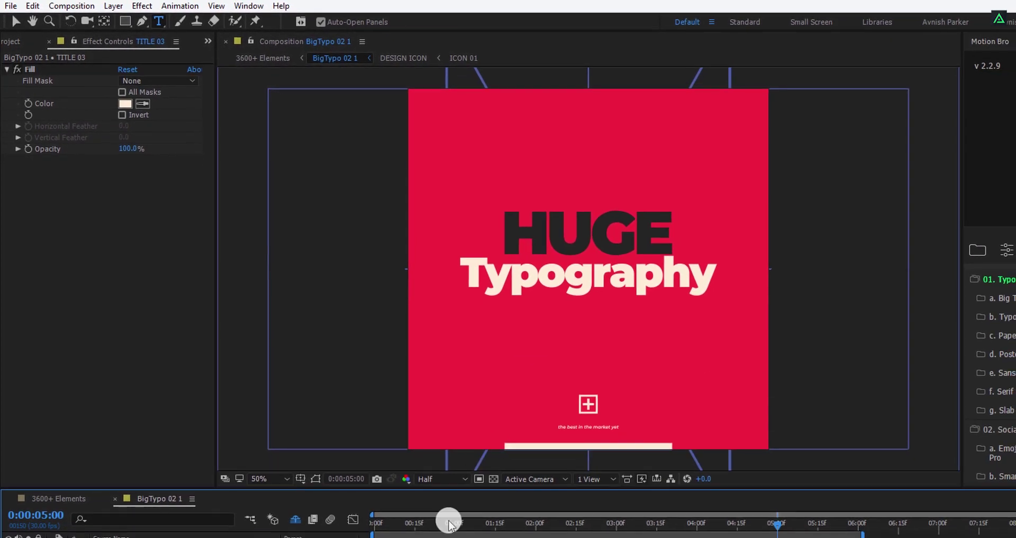
Raise the CONTROL layer's Scale Title 03 to 208 to enlarge the tagline.
left_click_drag(478, 537, 748, 525)
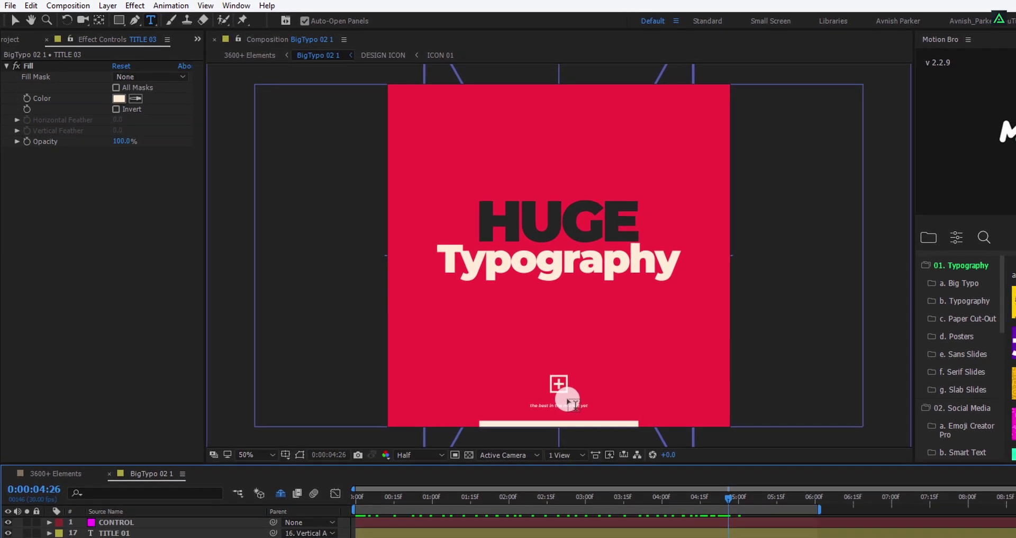
left_click(114, 522)
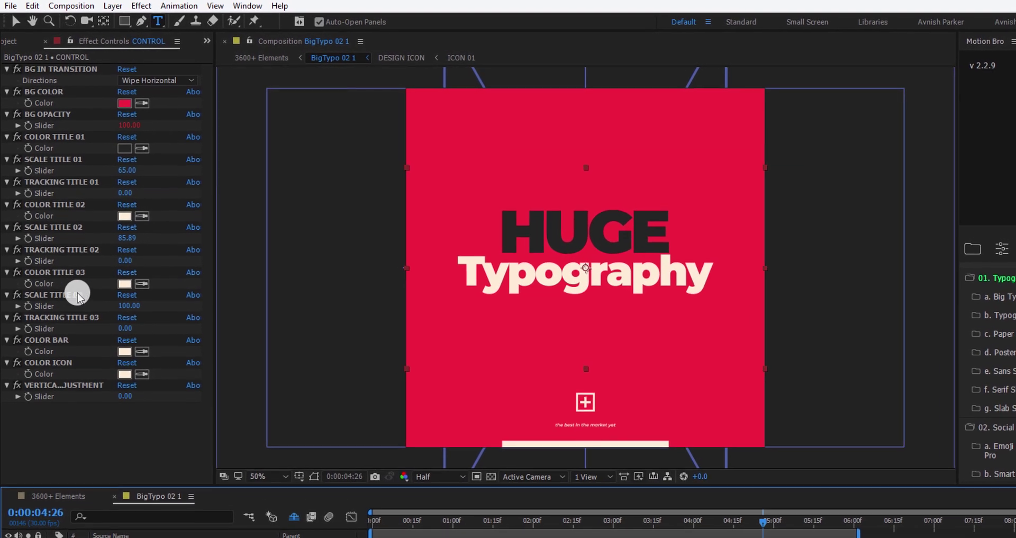
left_click_drag(125, 317, 217, 345)
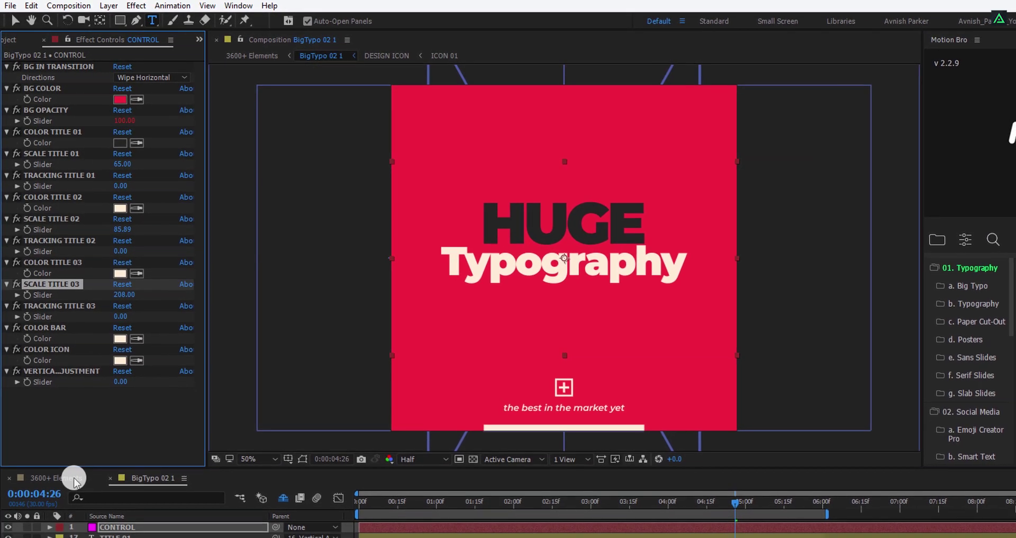
left_click(74, 479)
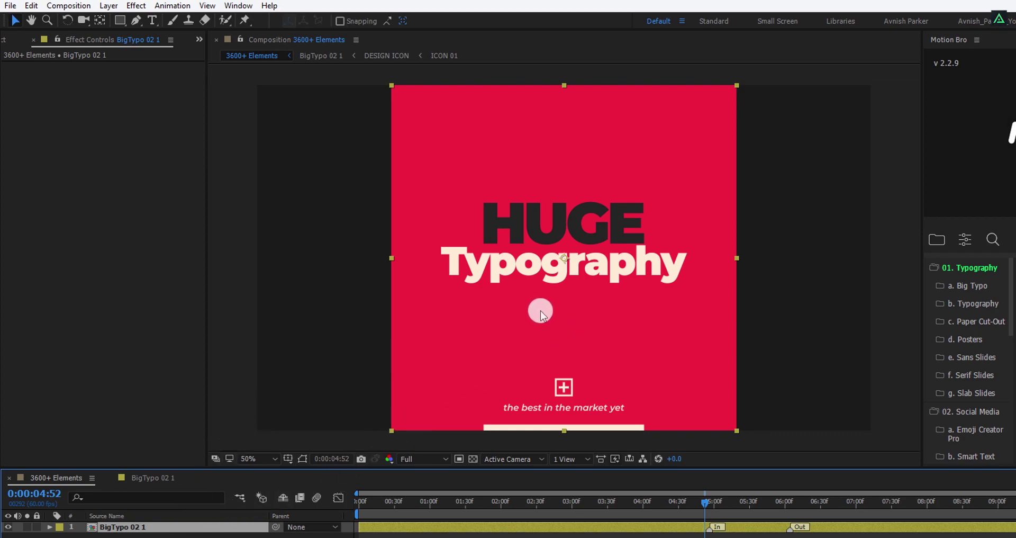
Nudge the BigTypo 02 1 layer in the frame and set it back in place.
mouse_move(549, 300)
left_mouse_down()
mouse_move(579, 297)
mouse_move(647, 388)
mouse_move(473, 307)
mouse_move(554, 294)
mouse_move(558, 304)
left_mouse_up()
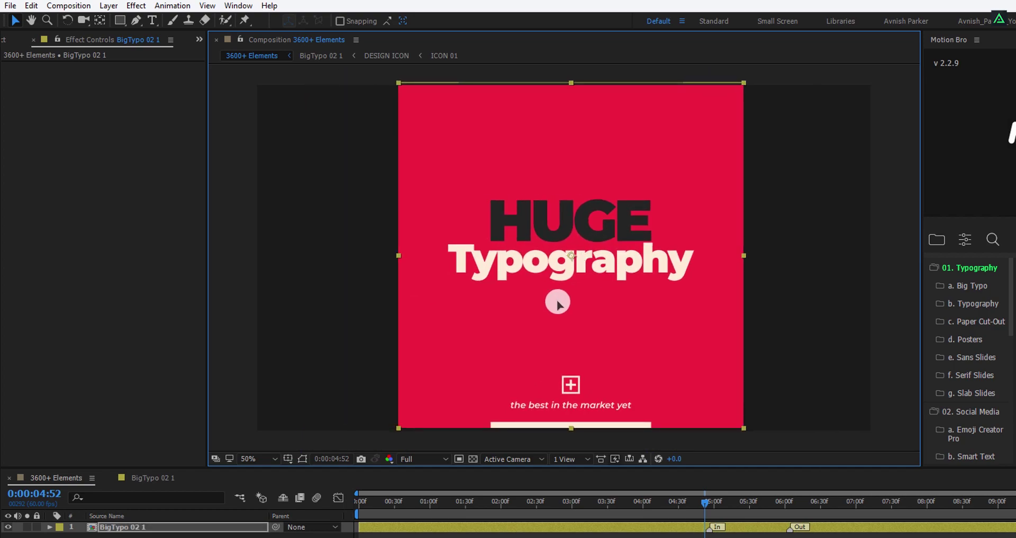
left_click_drag(558, 304, 558, 304)
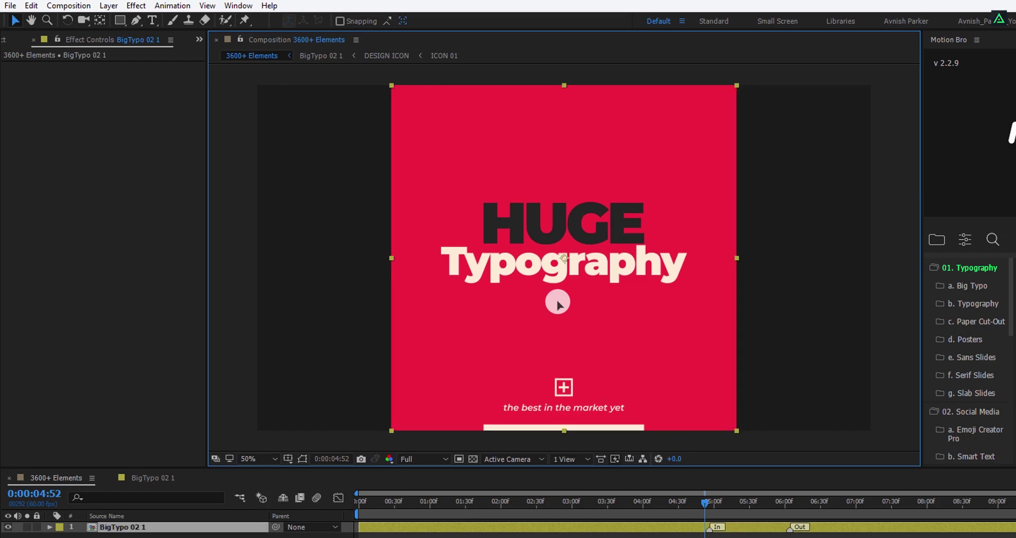
Set the composition width to 1080 for a 1080 × 1080 square and rewind the playhead.
left_click(89, 6)
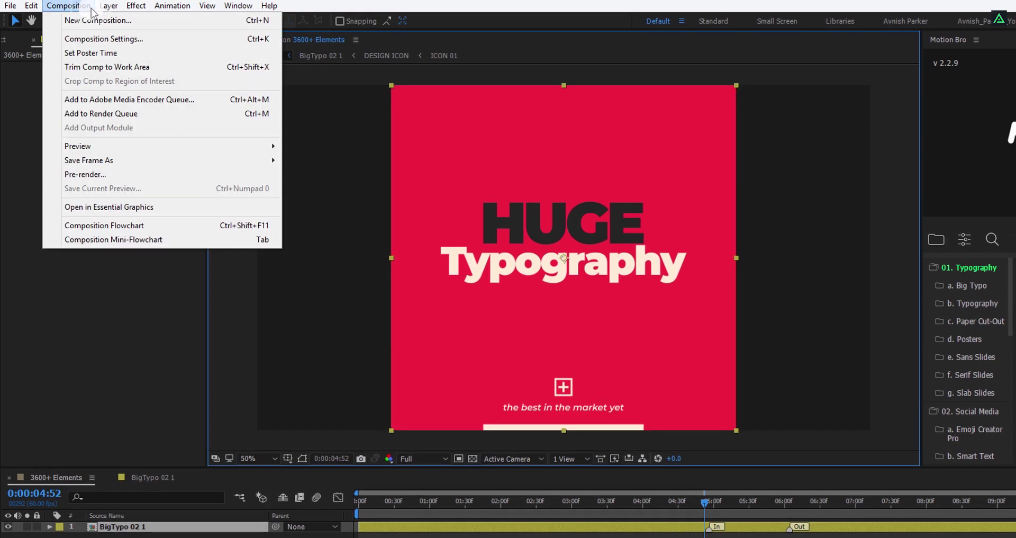
left_click(91, 36)
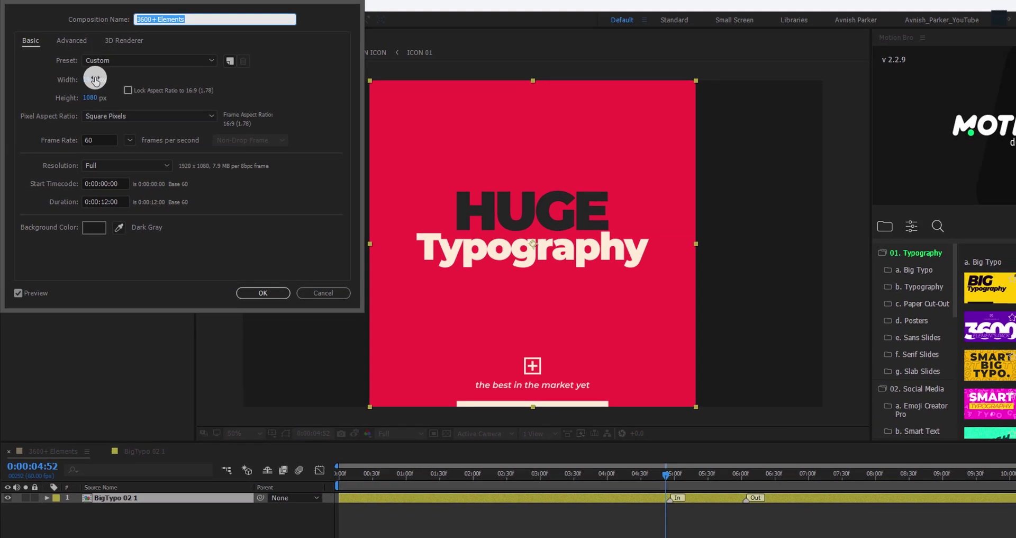
left_click(91, 81)
type("1080")
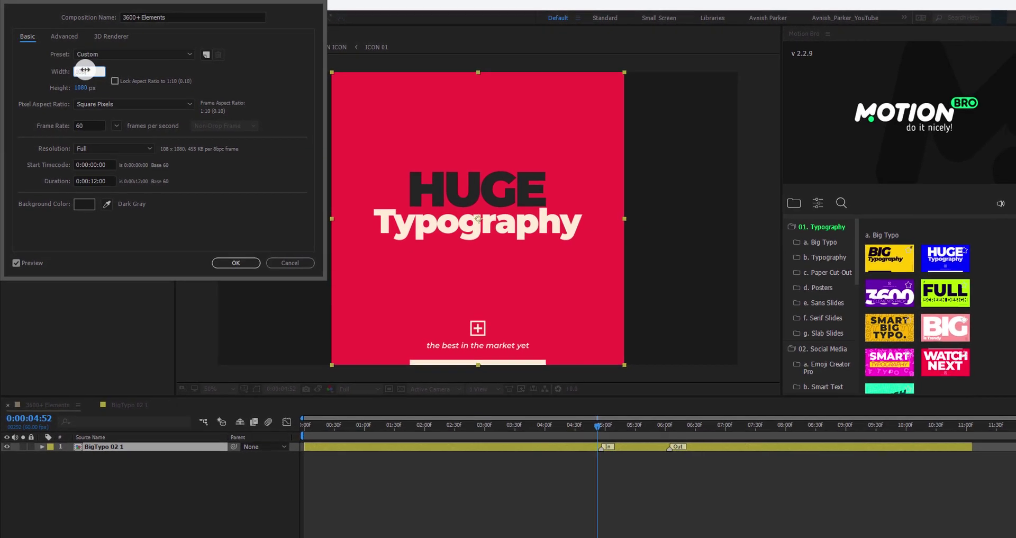
left_click(245, 269)
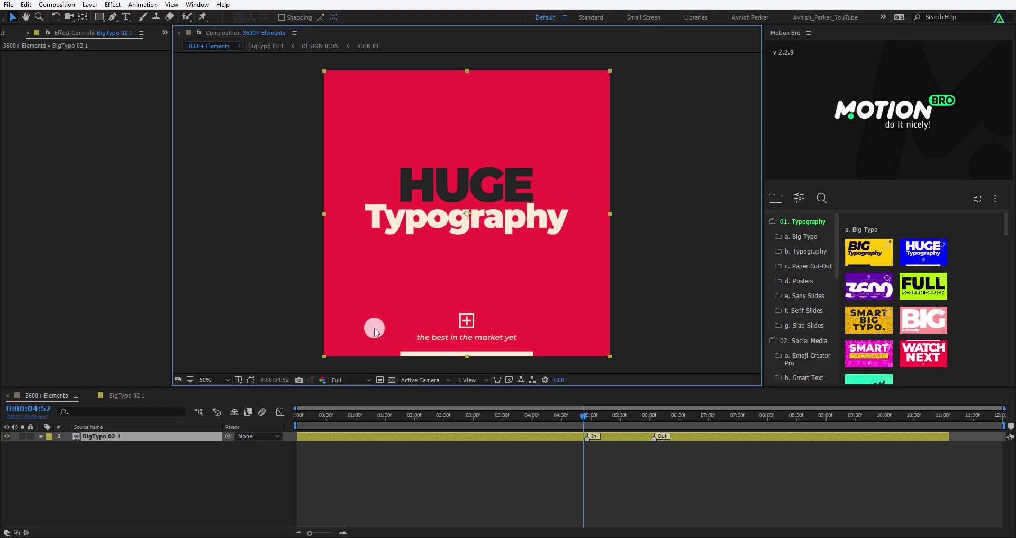
left_click_drag(316, 417, 573, 418)
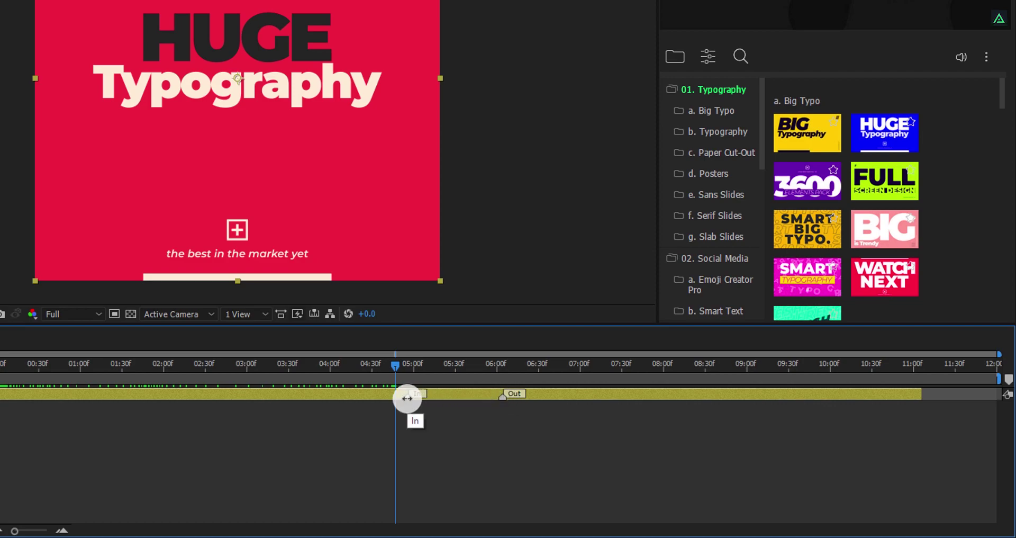
Move the BigTypo In marker to about 3 s and the Out marker to about 5 s.
left_click_drag(406, 396, 263, 397)
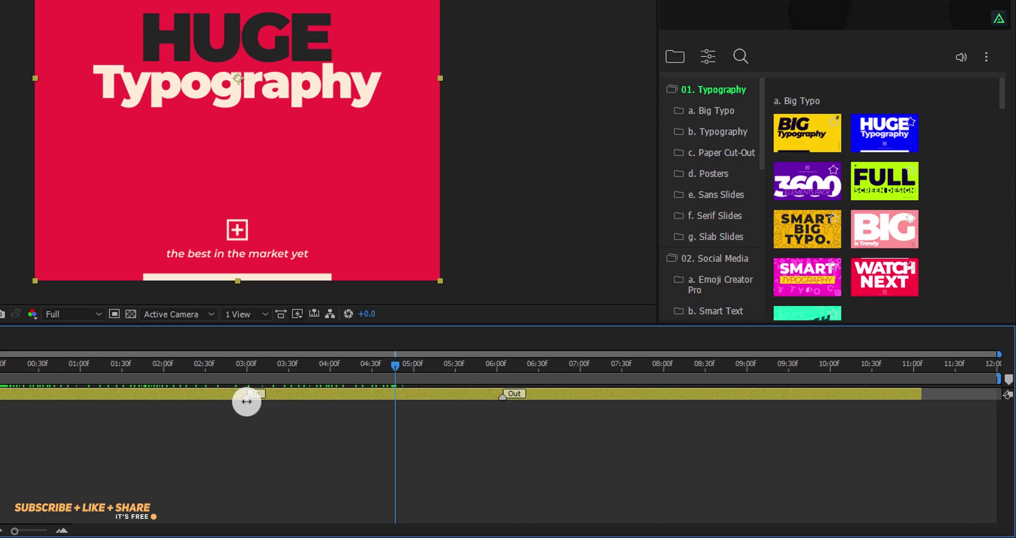
left_click(412, 370)
left_click_drag(500, 395, 414, 406)
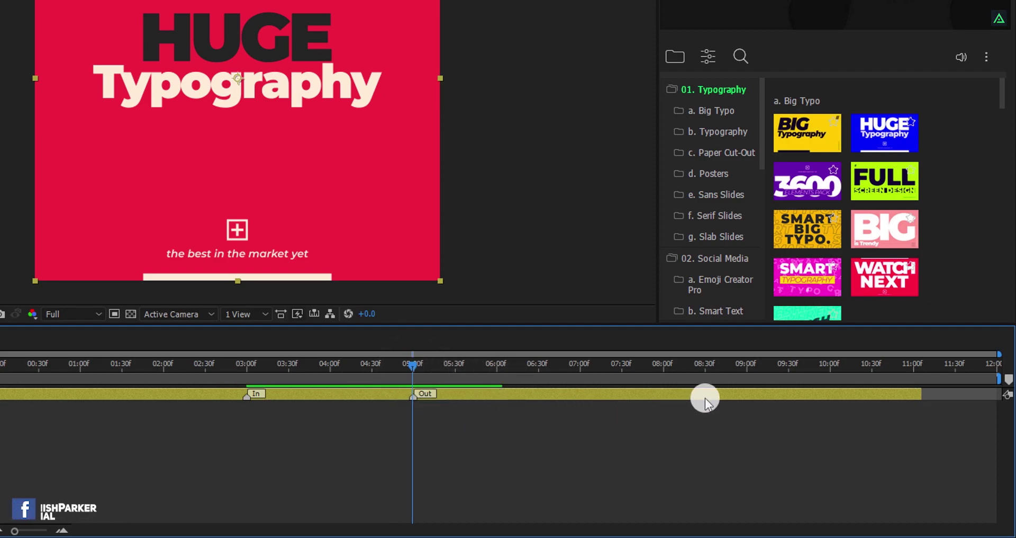
Trim the title layer to end at 8 s and end the work area there too.
left_click_drag(922, 394, 661, 401)
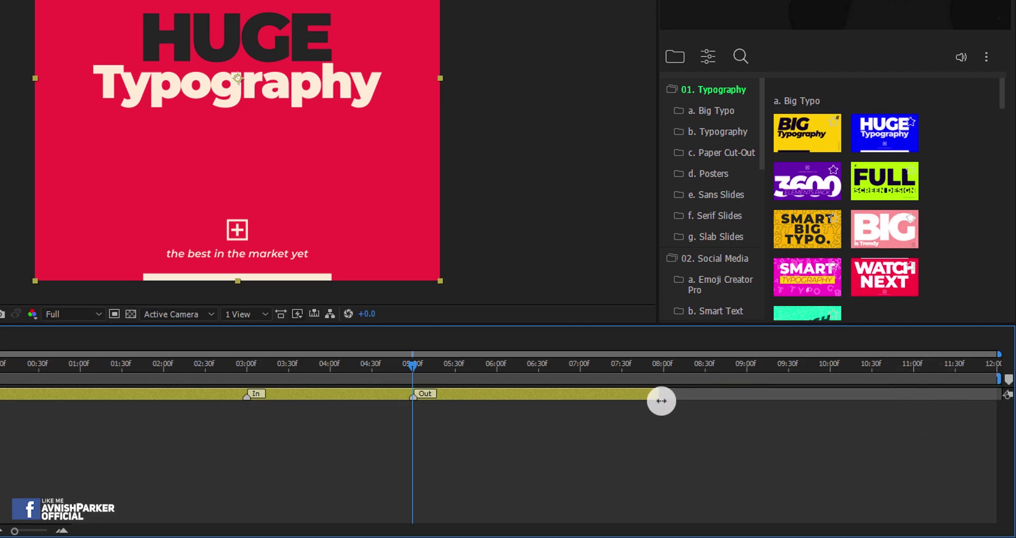
left_click(663, 364)
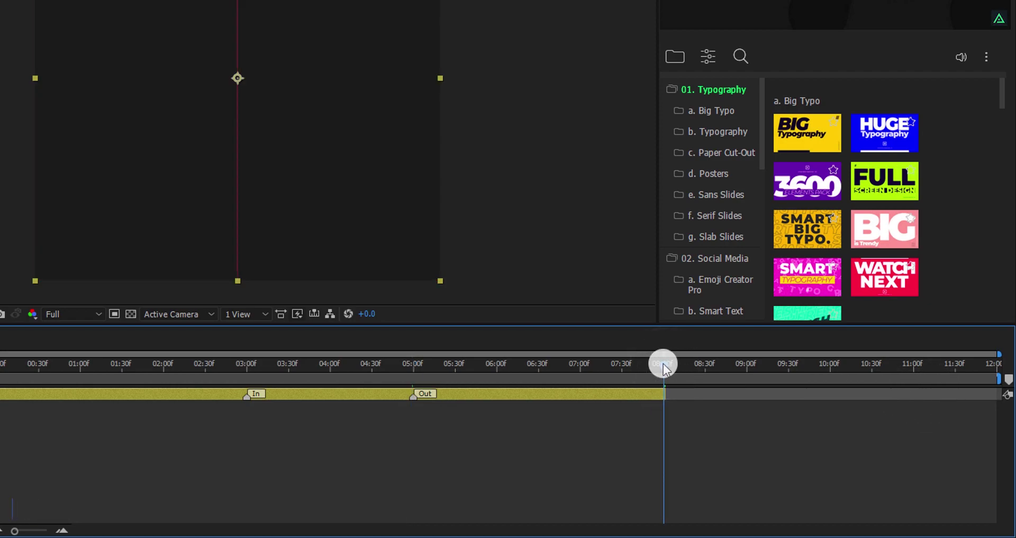
key("n")
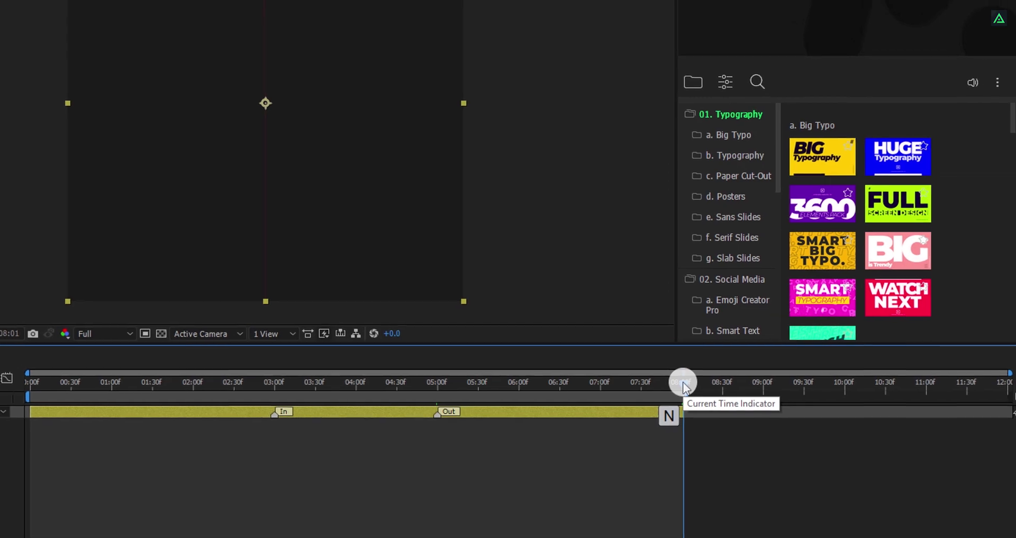
Preview the retimed title animation and check where the tagline appears.
key("space")
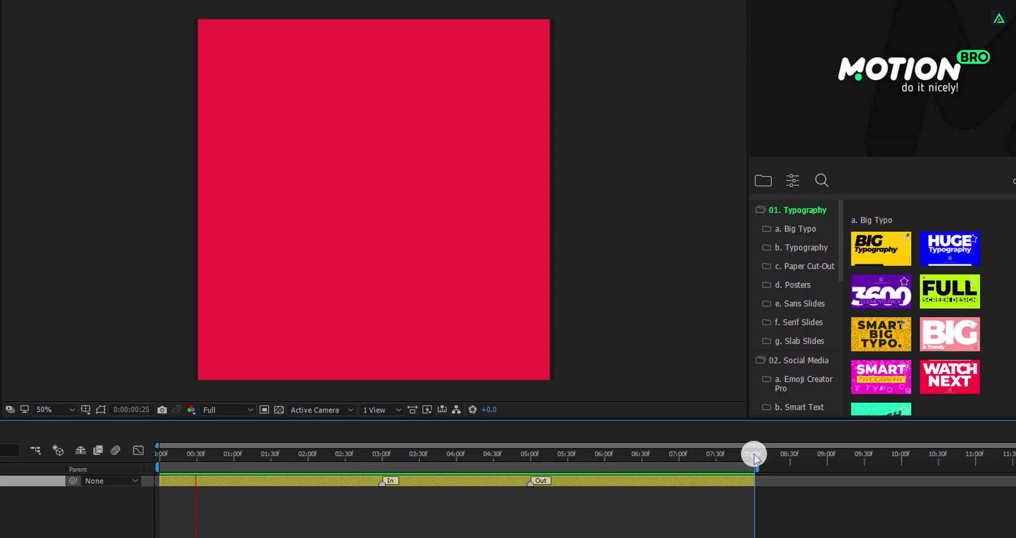
key("space")
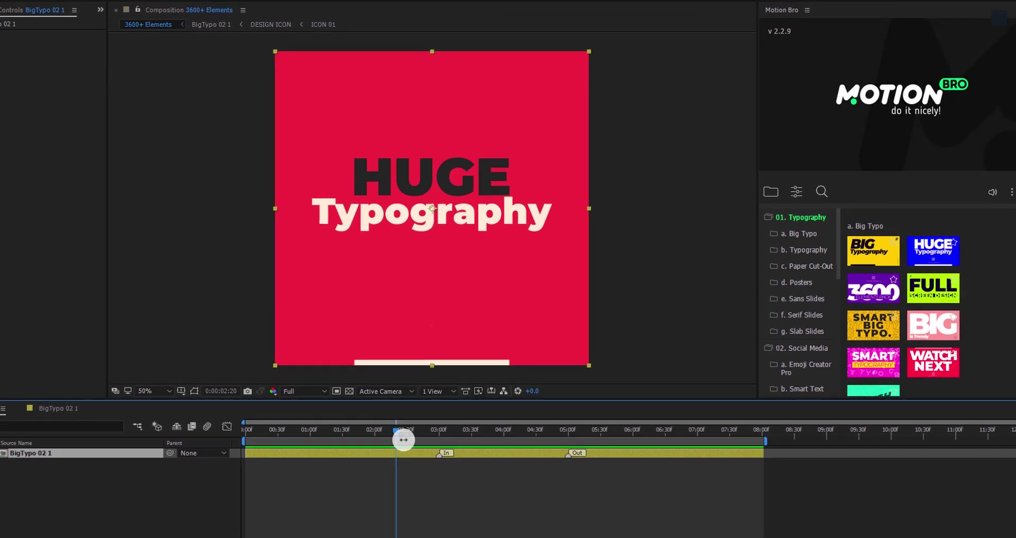
left_click_drag(403, 439, 416, 439)
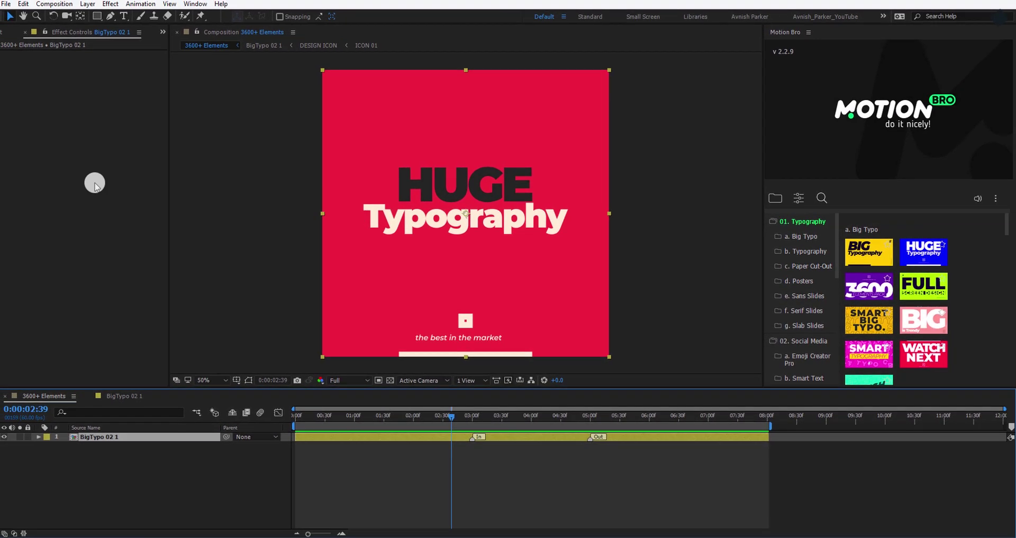
left_click(7, 30)
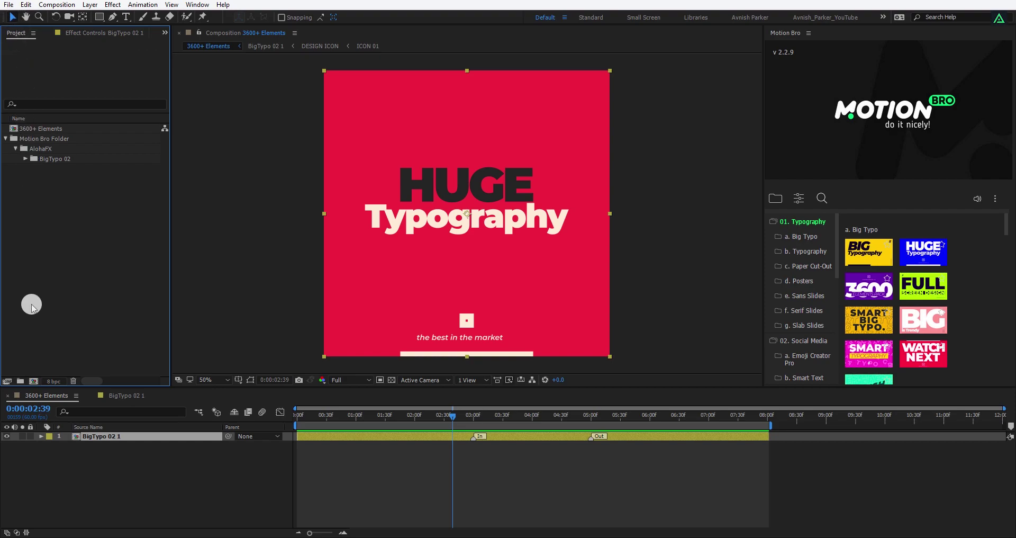
Create a 1080 square Comp 1 and apply Motion Bro's Social Media Emoji Creator Pro preset.
left_click(35, 380)
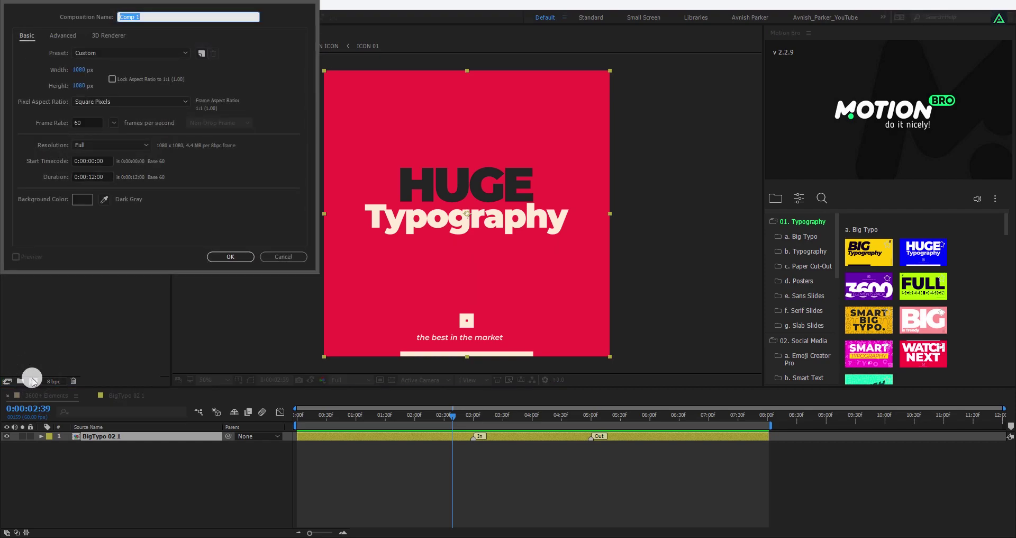
left_click(217, 256)
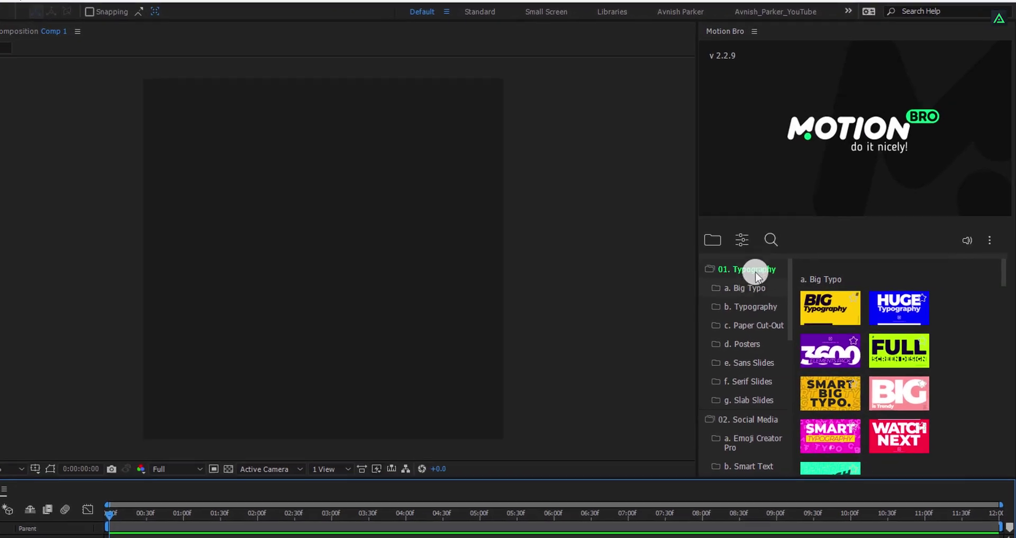
left_click(774, 248)
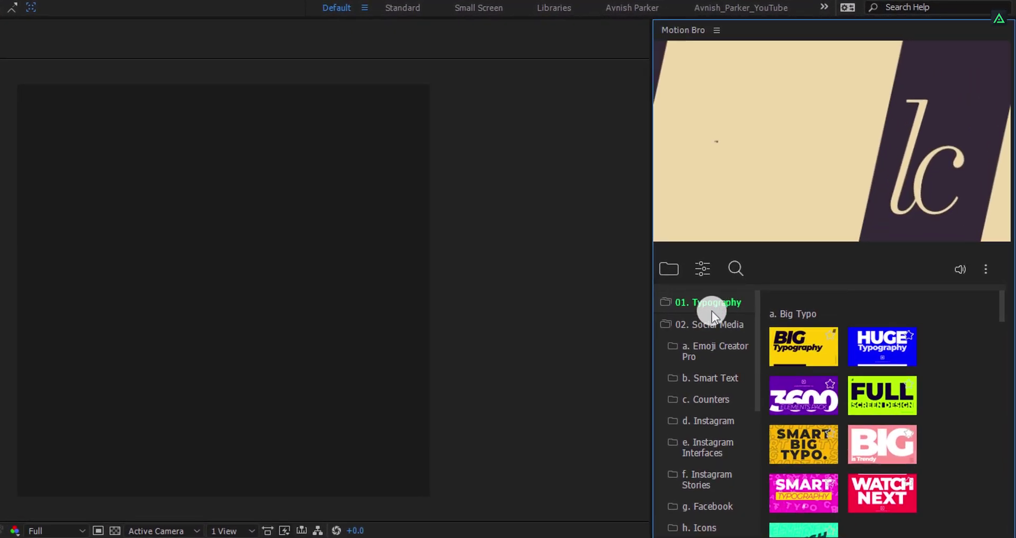
left_click(707, 327)
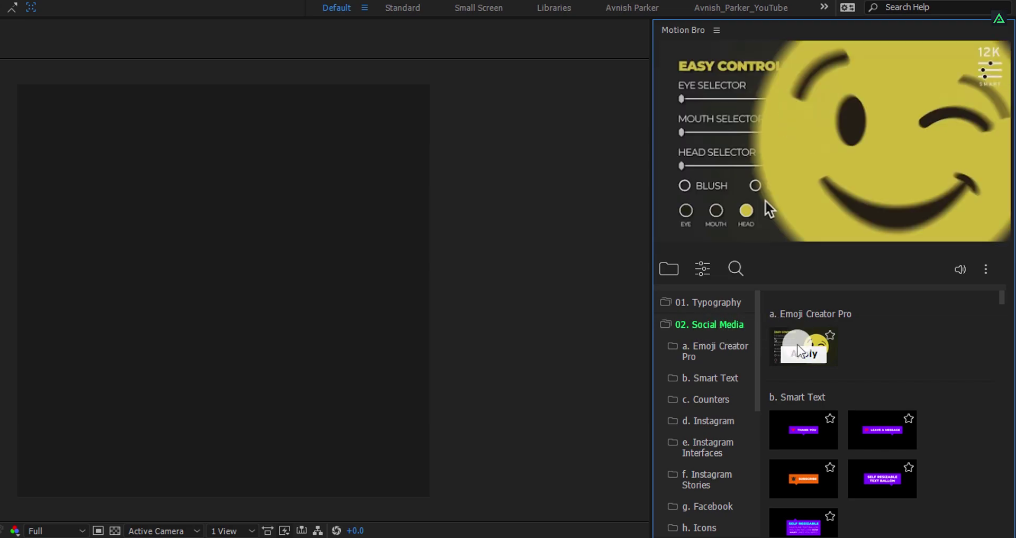
left_click(804, 355)
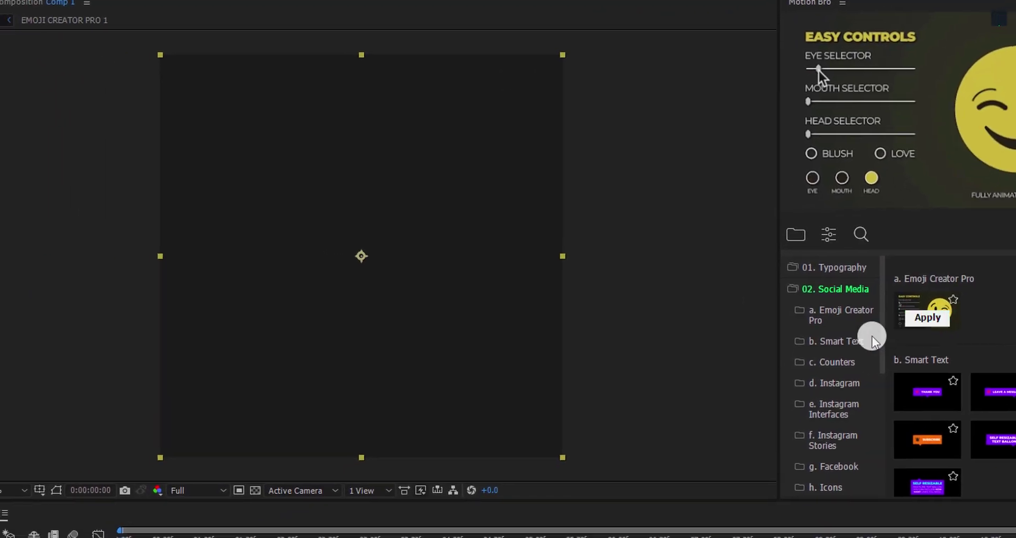
left_click_drag(286, 533, 392, 536)
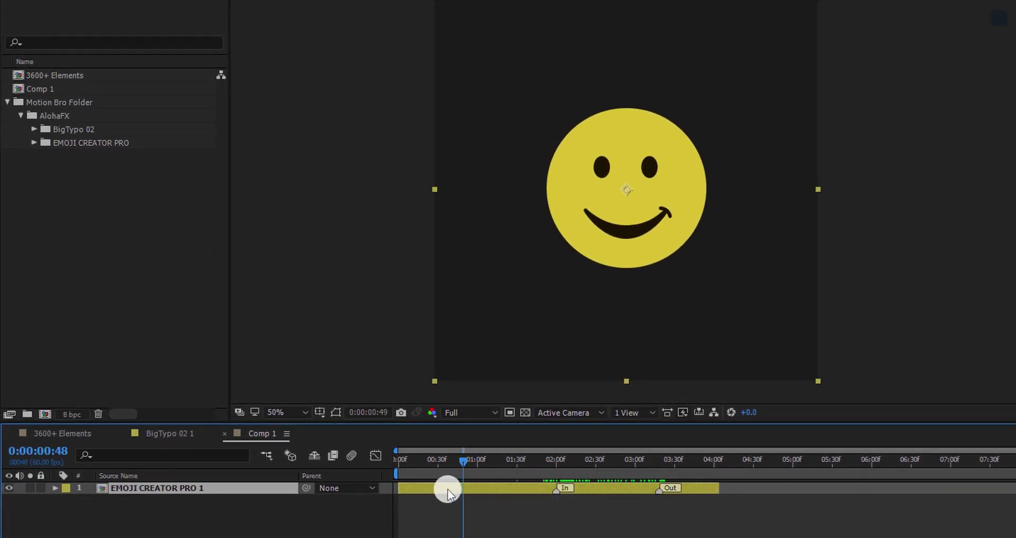
Give the emoji Sunglasses for eyes and the open-smile Mouth 16.
left_click_drag(448, 492, 506, 506)
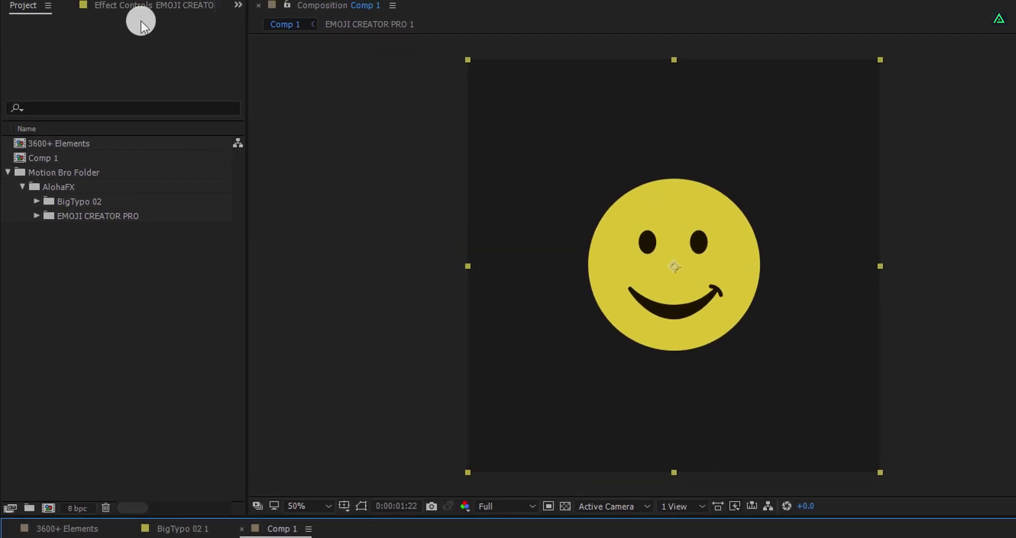
left_click(141, 22)
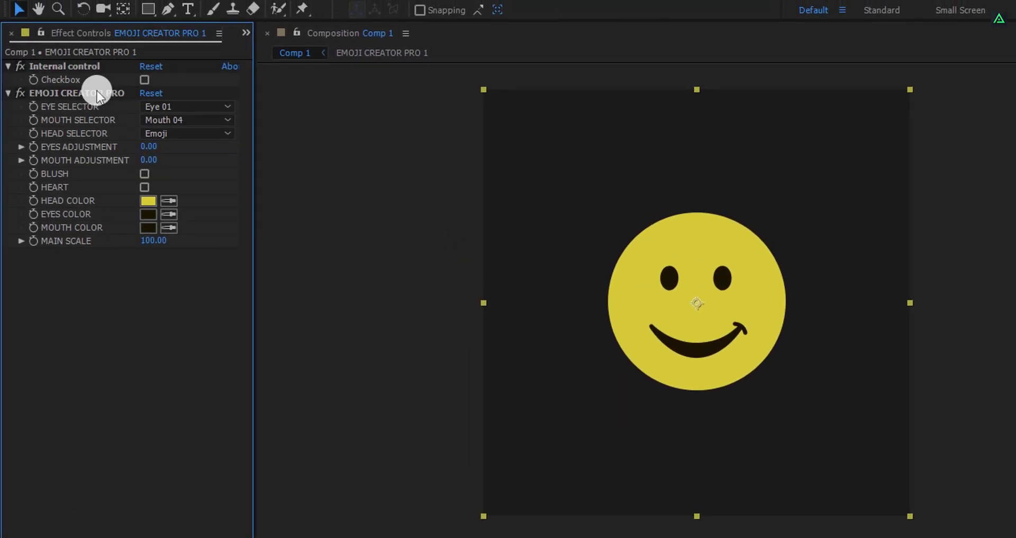
left_click(186, 109)
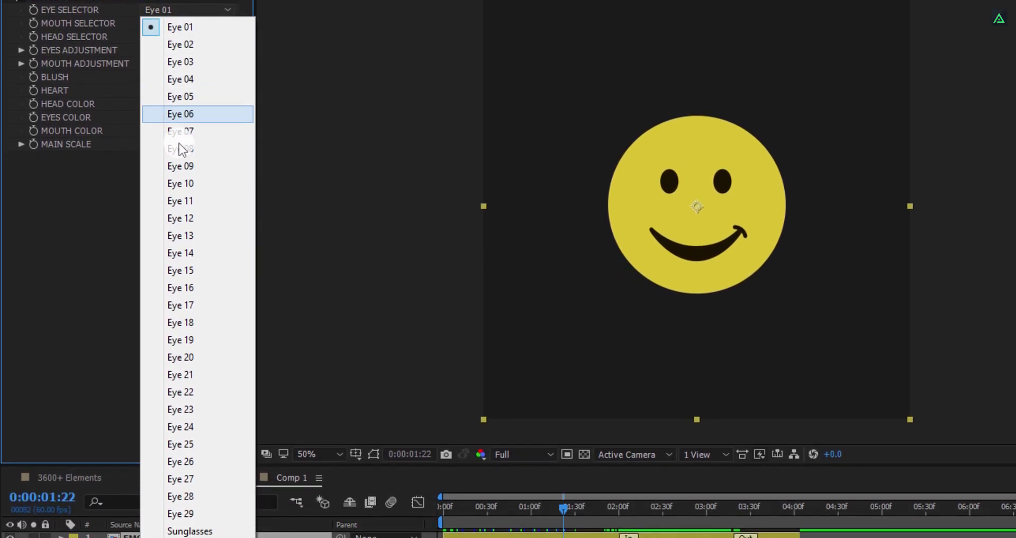
left_click(198, 531)
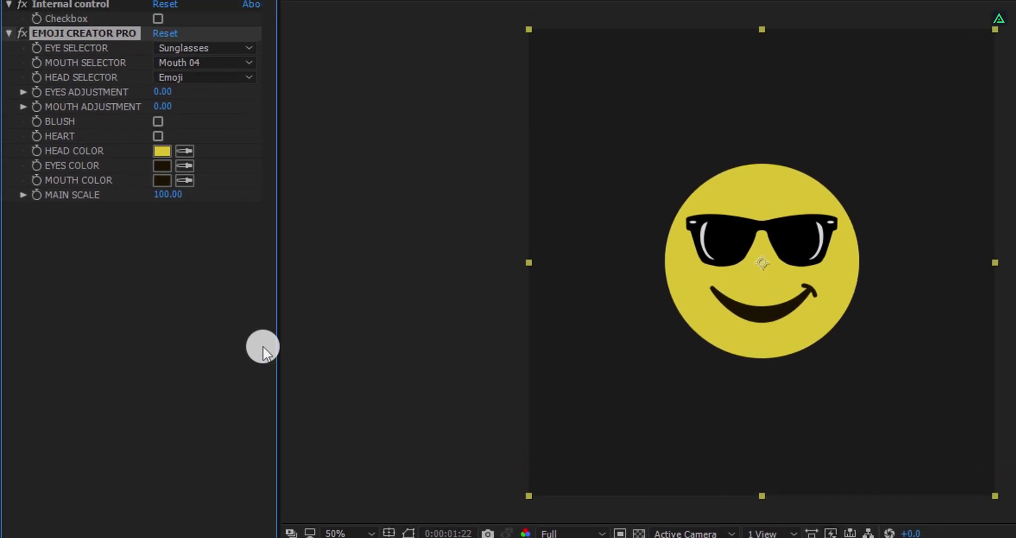
left_click(241, 139)
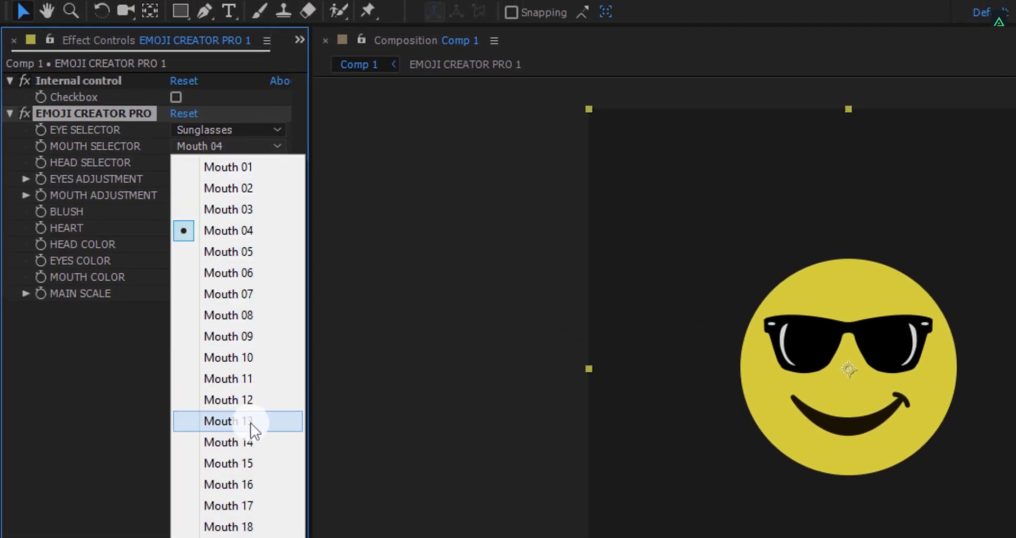
left_click(246, 486)
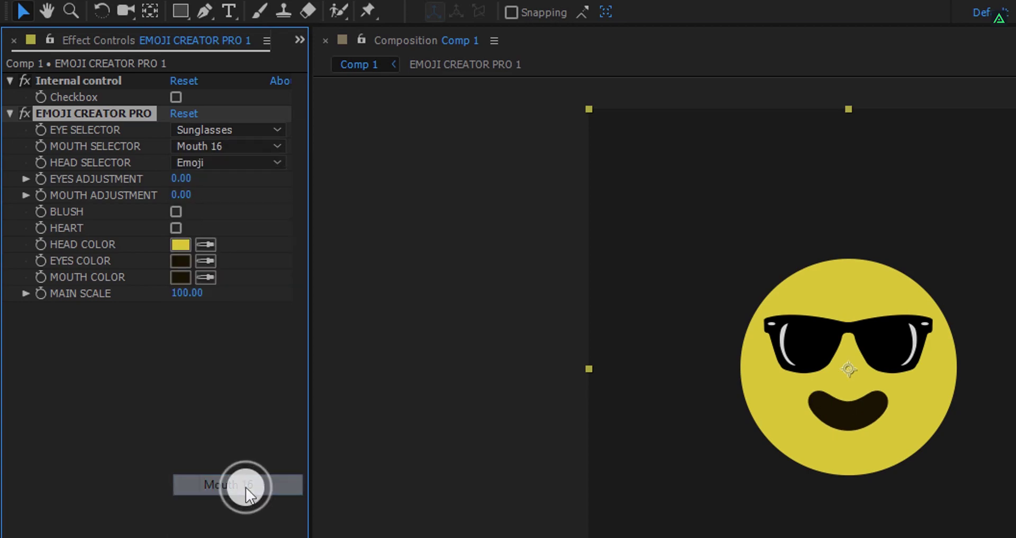
Set the emoji's head colour to bright yellow FFEA00.
left_click(181, 244)
left_click_drag(324, 193, 310, 141)
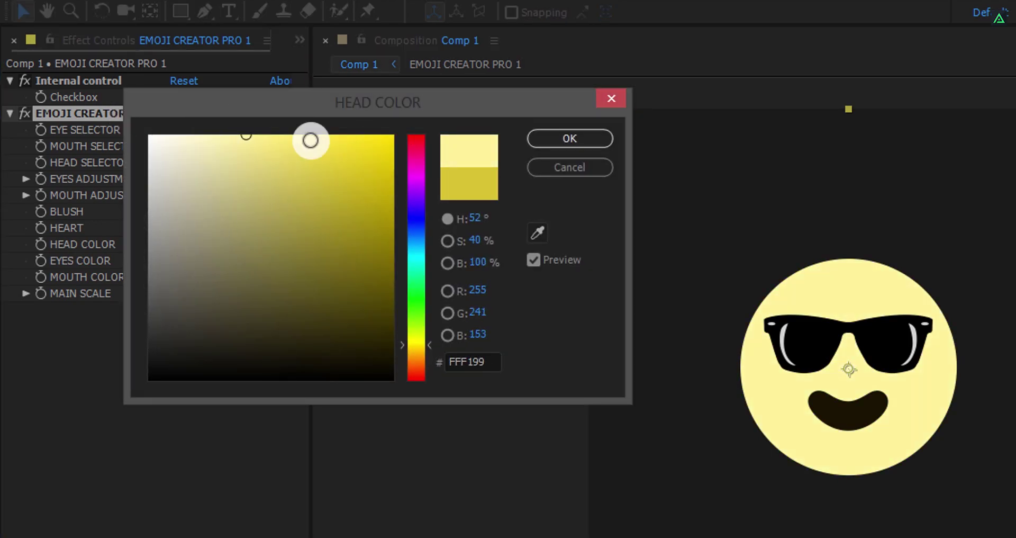
left_click_drag(417, 137, 418, 125)
left_click_drag(329, 137, 402, 121)
left_click_drag(418, 339, 426, 347)
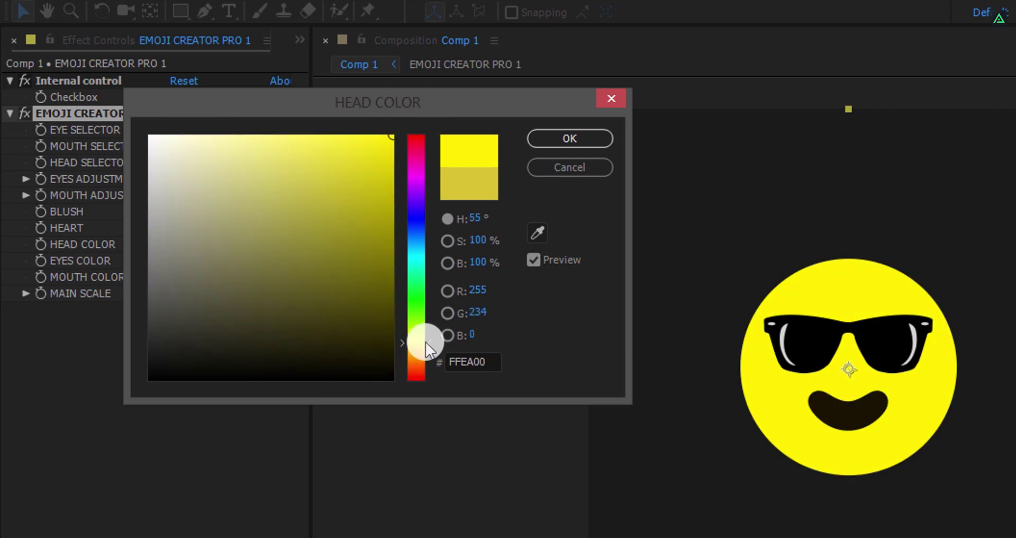
left_click(536, 142)
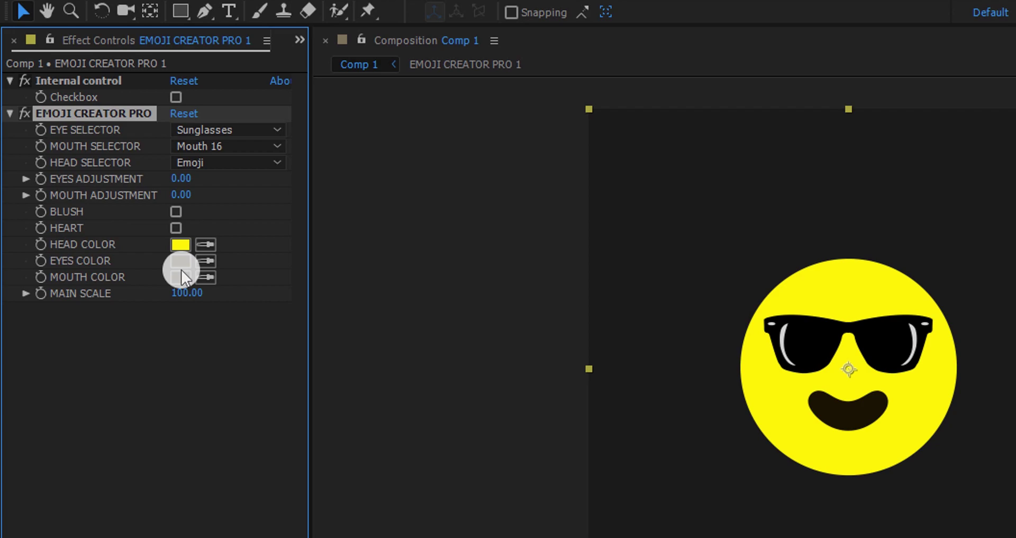
Turn on blushing cheeks, leaving the heart off, and preview the start of the animation.
left_click(176, 211)
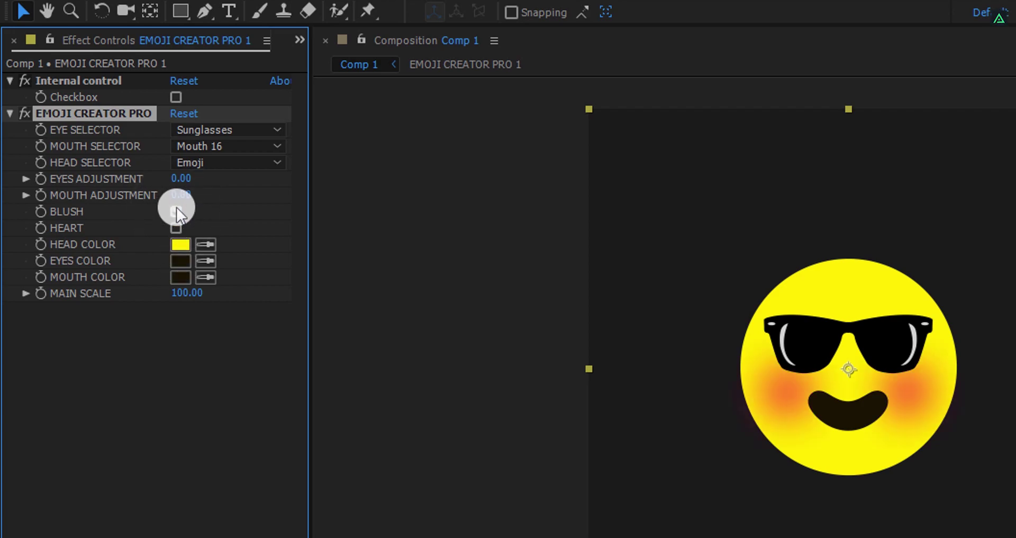
left_click(172, 224)
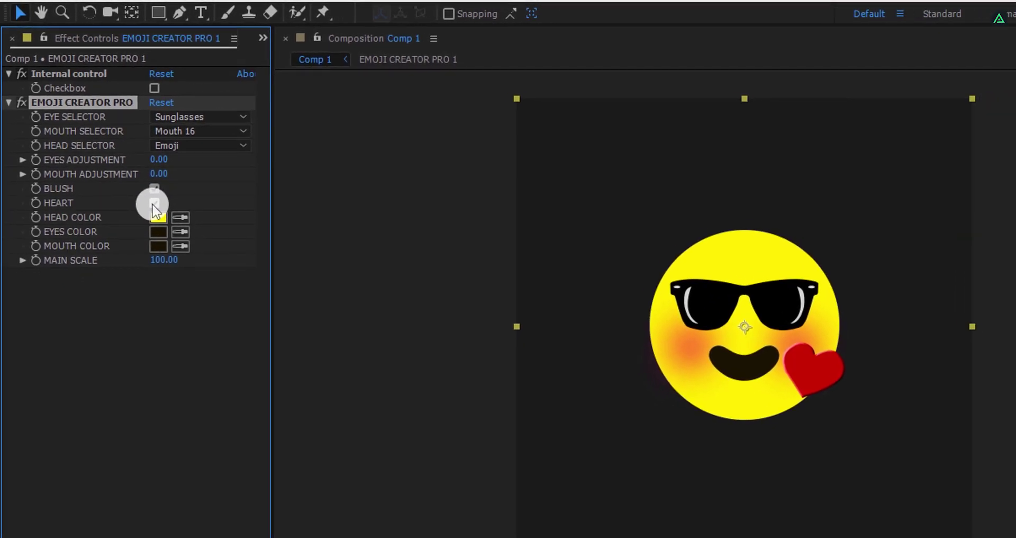
left_click(172, 224)
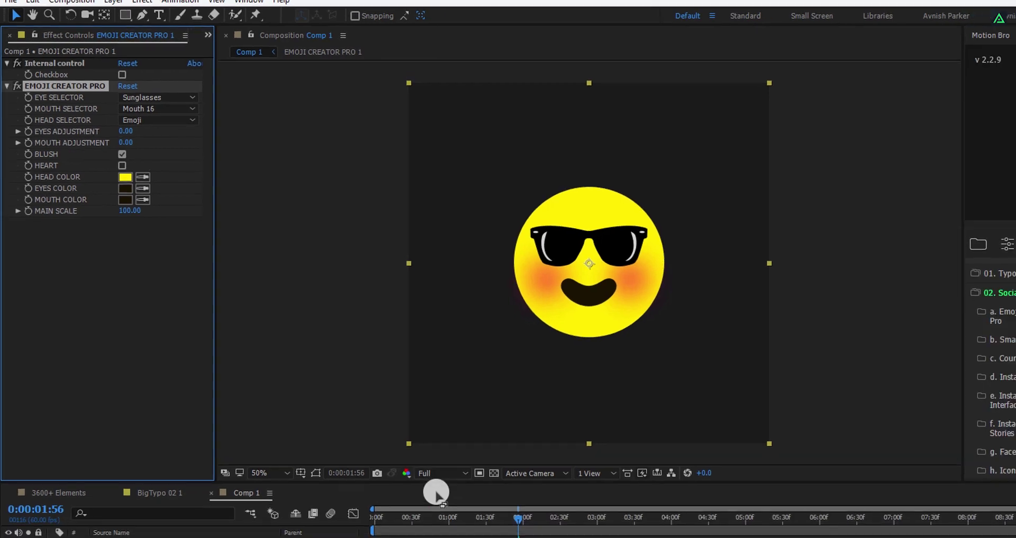
left_click_drag(418, 517, 505, 537)
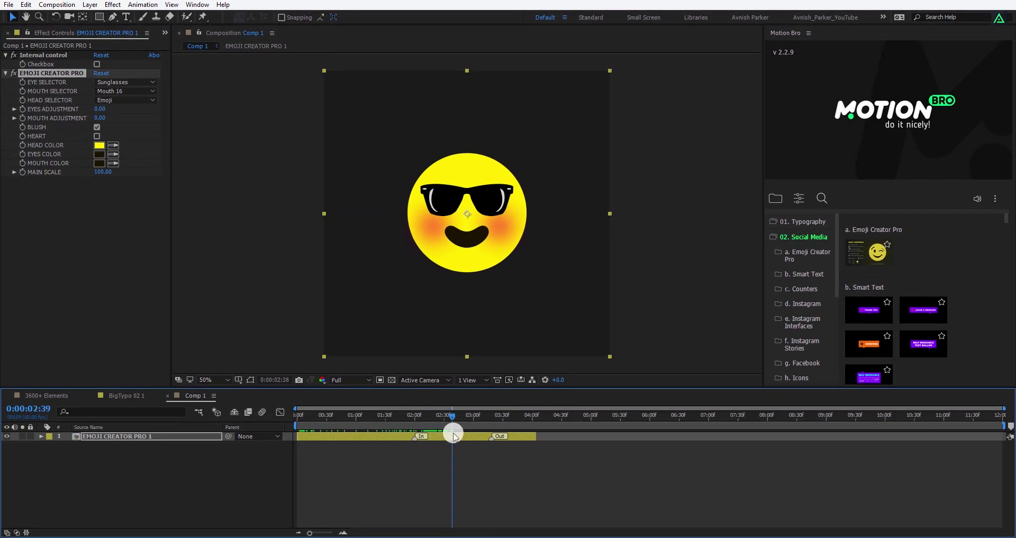
Extend the Emoji Creator Pro layer so it ends at about 0:00:04:30.
mouse_move(453, 436)
left_mouse_down()
mouse_move(542, 435)
mouse_move(471, 434)
mouse_move(431, 451)
left_mouse_up()
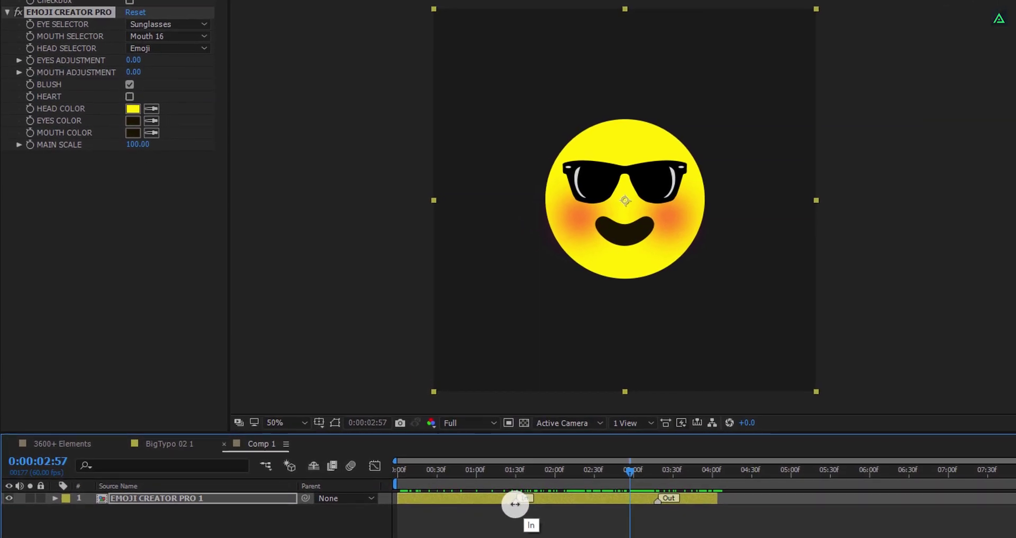
left_click(607, 508)
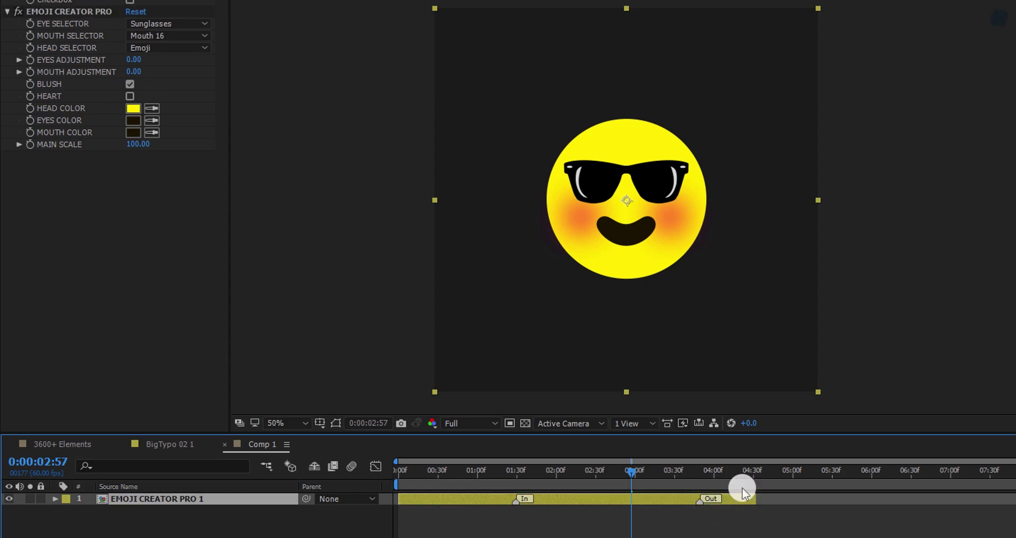
mouse_move(704, 478)
left_mouse_down()
mouse_move(756, 475)
mouse_move(712, 482)
left_mouse_up()
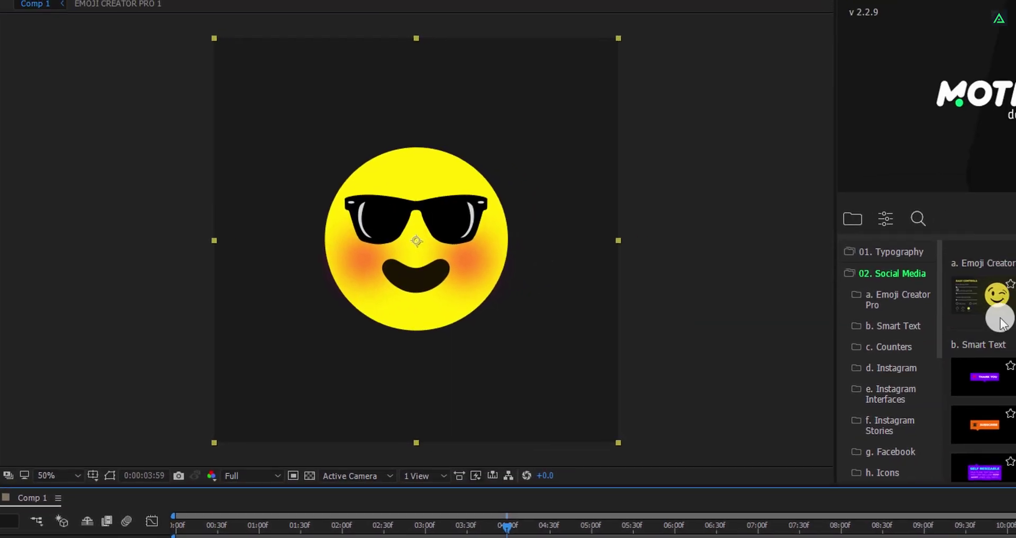
Apply the purple THANK YOU Smart Text preset and preview it around 5:47.
left_click(839, 429)
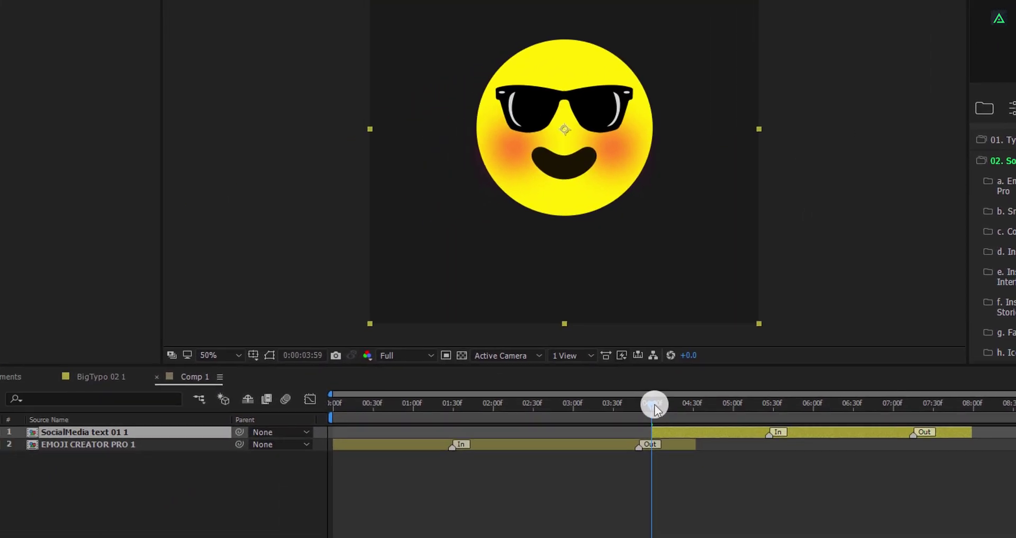
left_click_drag(655, 405, 784, 393)
left_click_drag(853, 386, 854, 384)
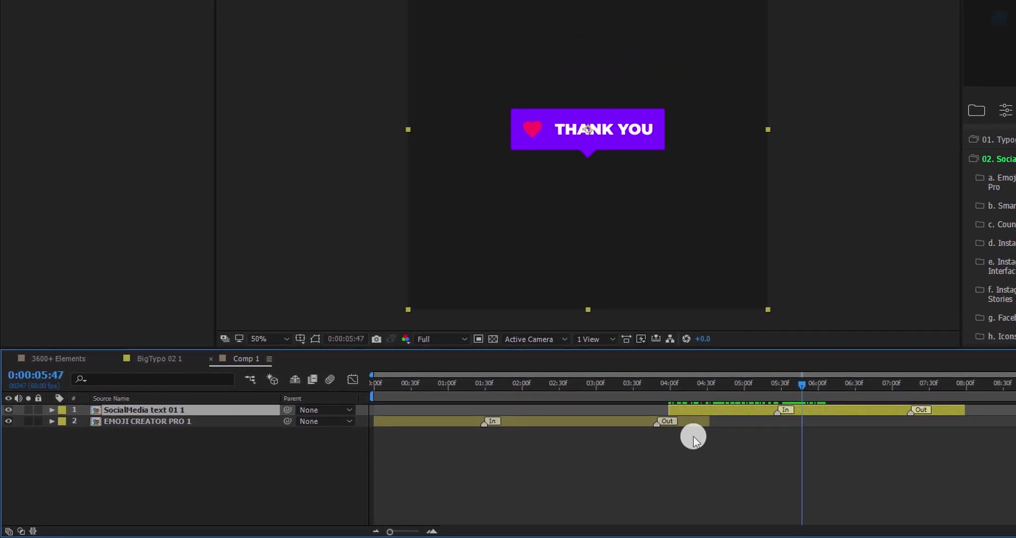
Extend the emoji layer to about 10 s and start the THANK YOU text earlier.
left_click_drag(732, 417, 961, 435)
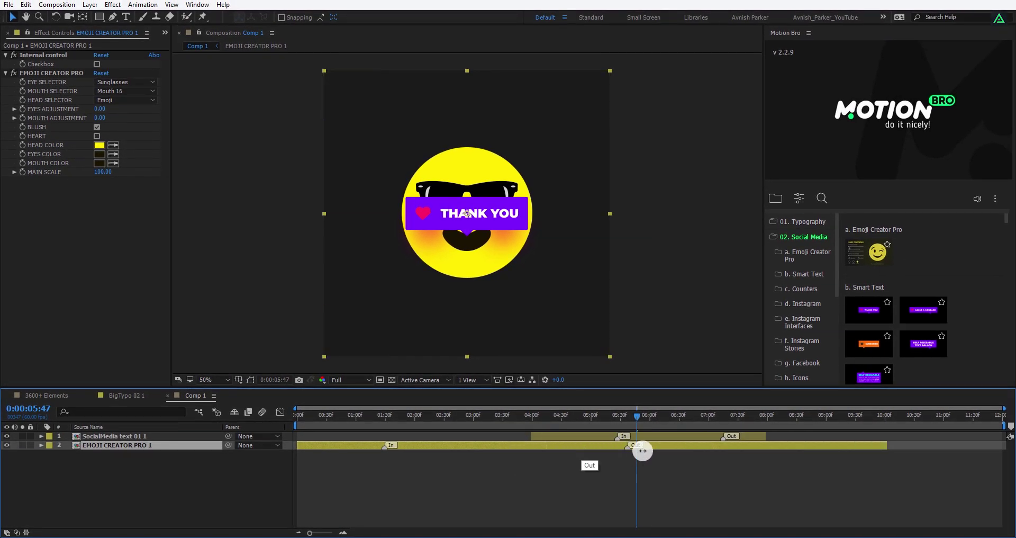
left_click_drag(694, 438, 585, 439)
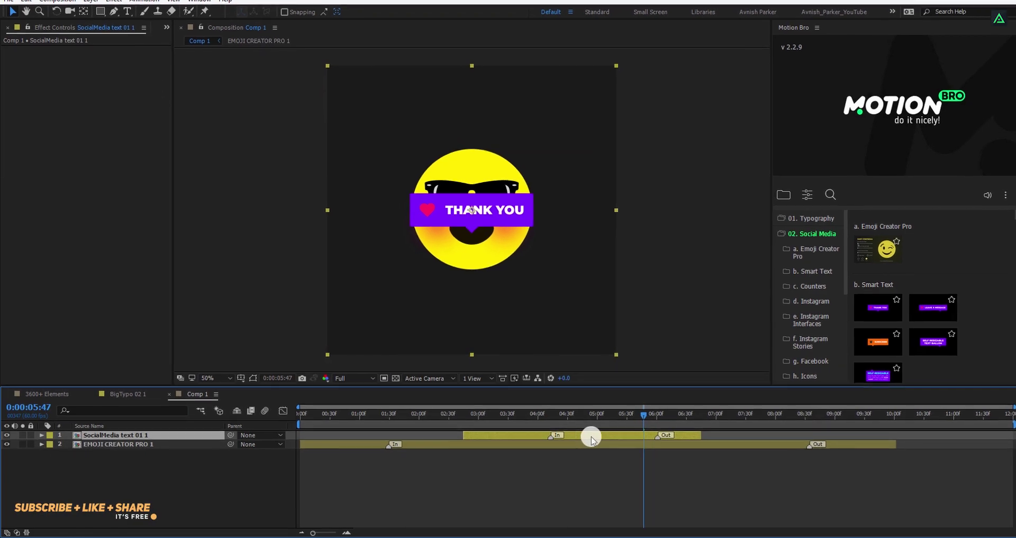
left_click_drag(464, 416, 560, 418)
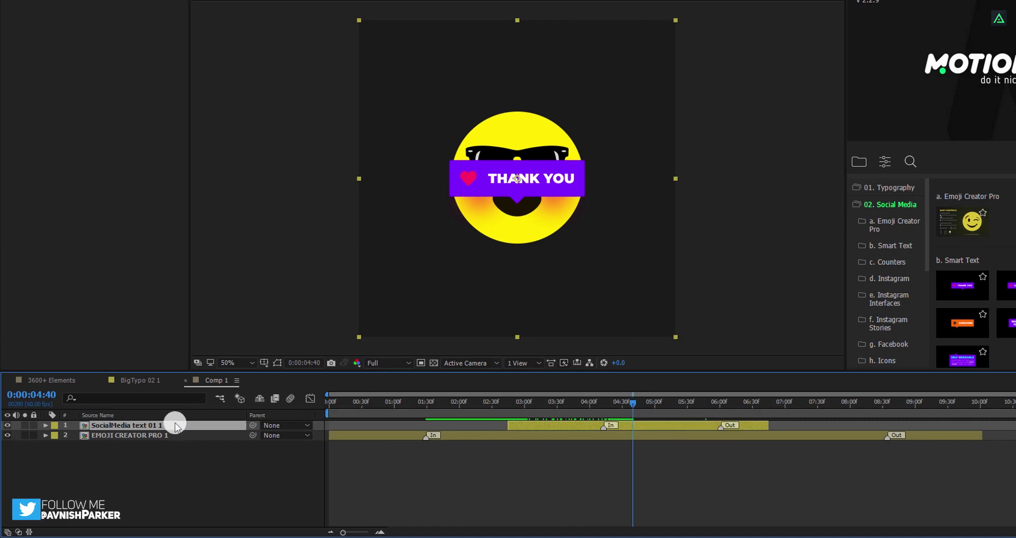
Nudge the THANK YOU bubble below the emoji and set CONTROL's Pointer Position to TOP.
key("shift+Down")
key("shift+Down")
key("shift+Down")
key("shift+Down")
key("shift+Down")
key("shift+Down")
key("shift+Down")
key("shift+Down")
key("shift+Down")
key("shift+Down")
key("shift+Down")
key("shift+Down")
key("shift+Down")
key("shift+Down")
key("shift+Down")
key("shift+Down")
key("shift+Down")
key("shift+Down")
key("shift+Down")
key("shift+Down")
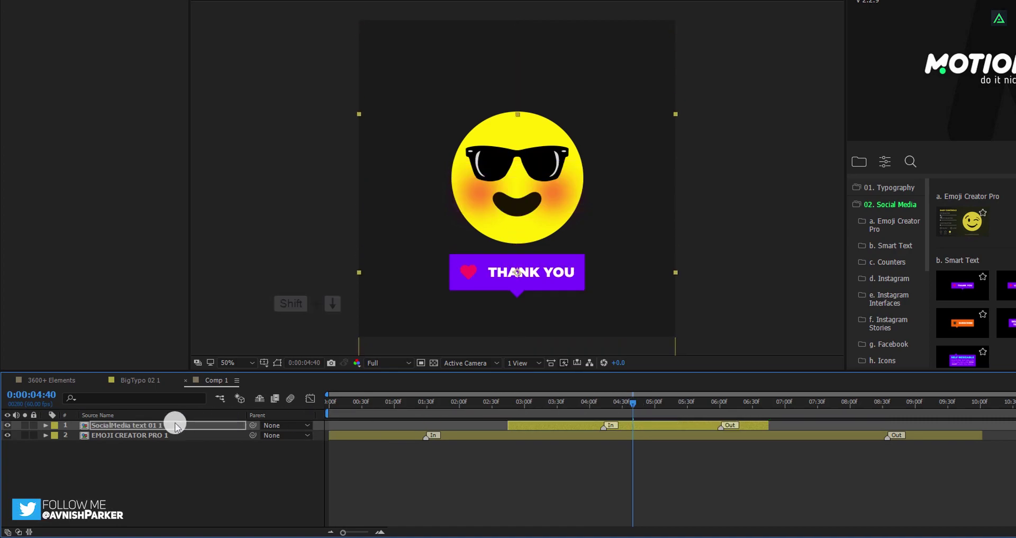
key("shift+Down")
key("shift+Down")
key("shift+Down")
key("shift+Down")
double_click(175, 425)
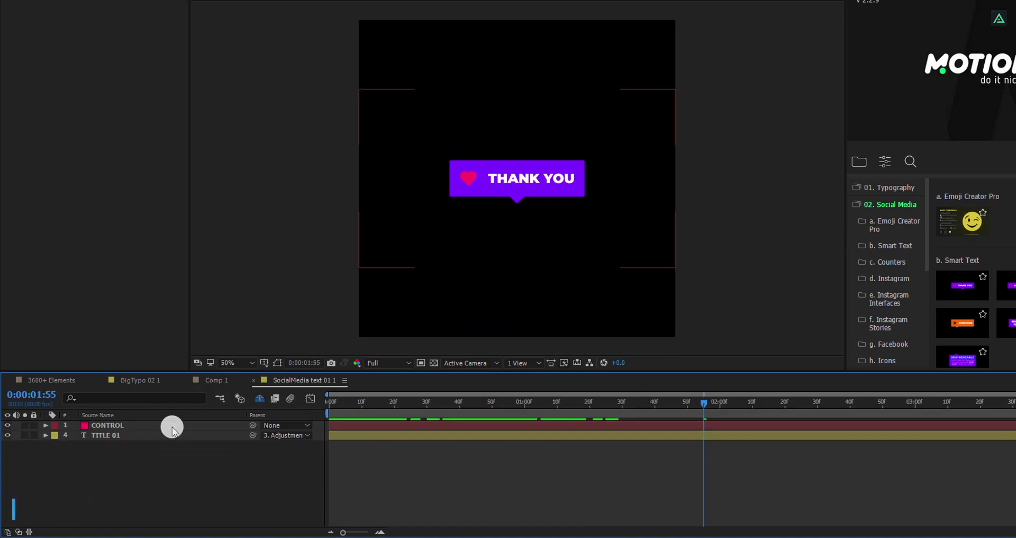
left_click(172, 429)
left_click(141, 162)
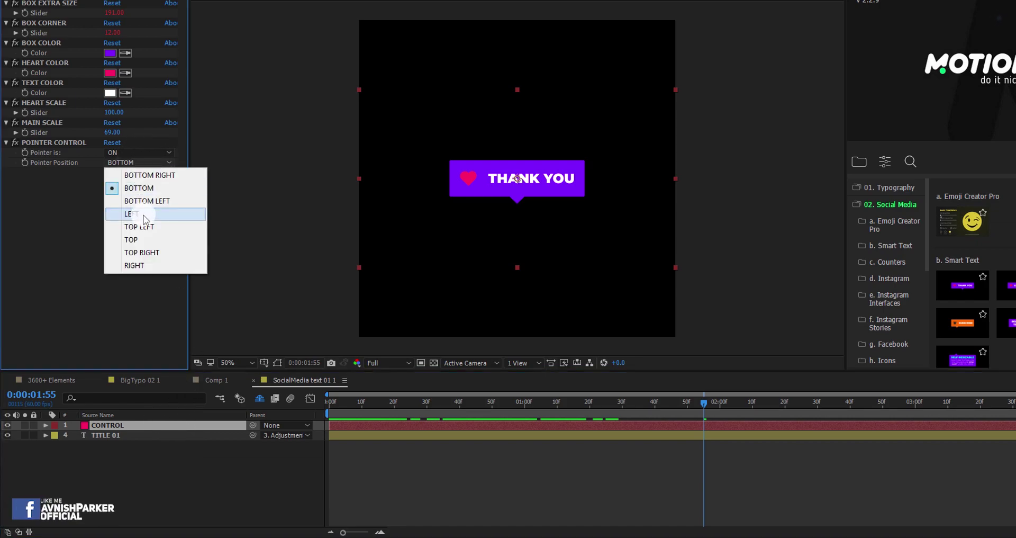
left_click(144, 215)
left_click(138, 164)
left_click(144, 240)
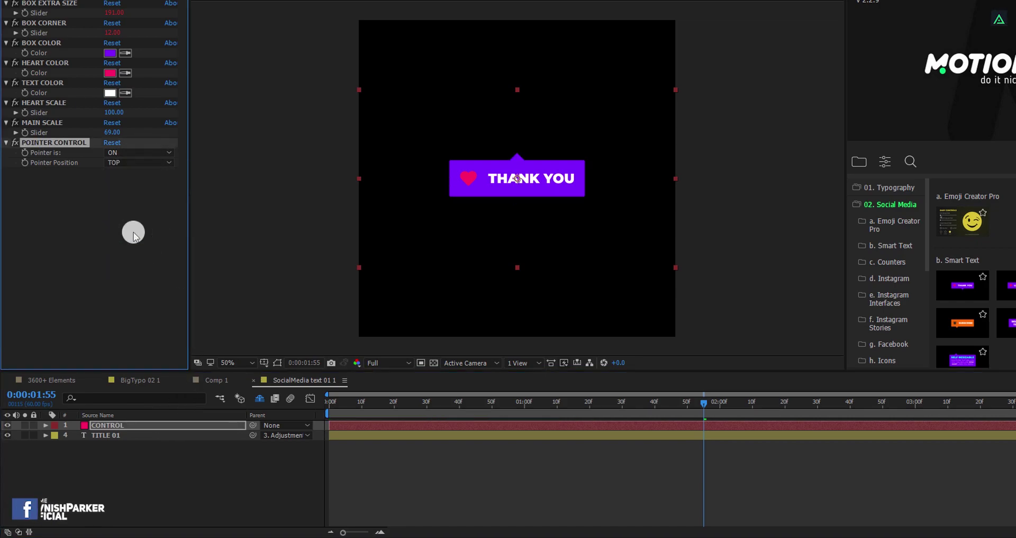
left_click(218, 380)
Trim the EMOJI CREATOR PRO 1 layer to end with the text at about 0:00:05:26.
left_click_drag(356, 403, 554, 424)
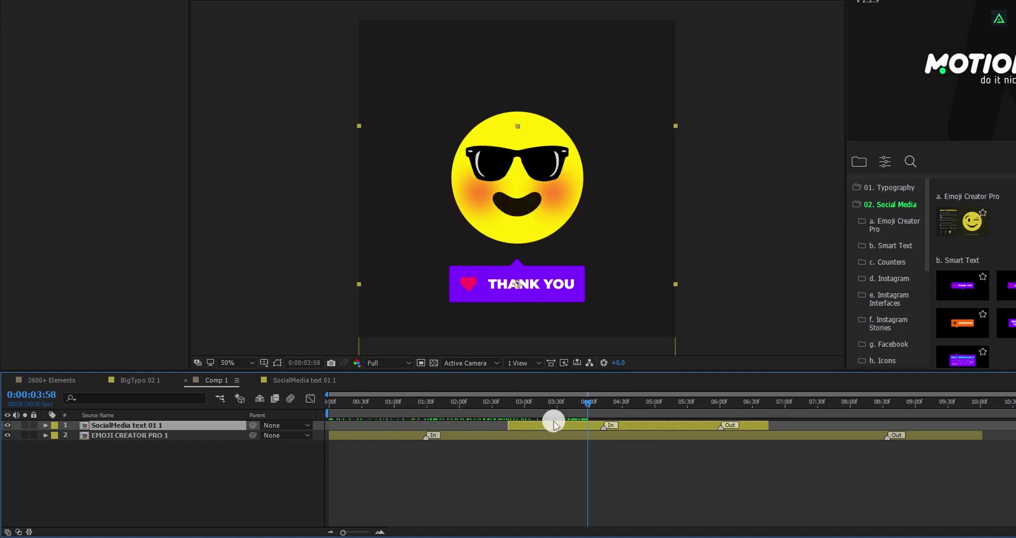
left_click_drag(655, 415, 667, 415)
left_click_drag(980, 434, 687, 440)
left_click_drag(667, 404, 682, 405)
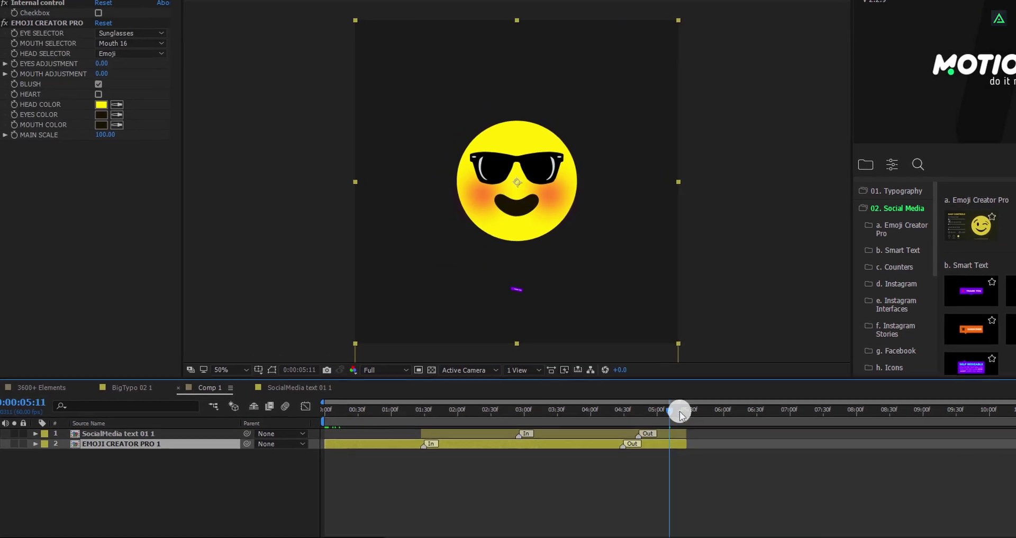